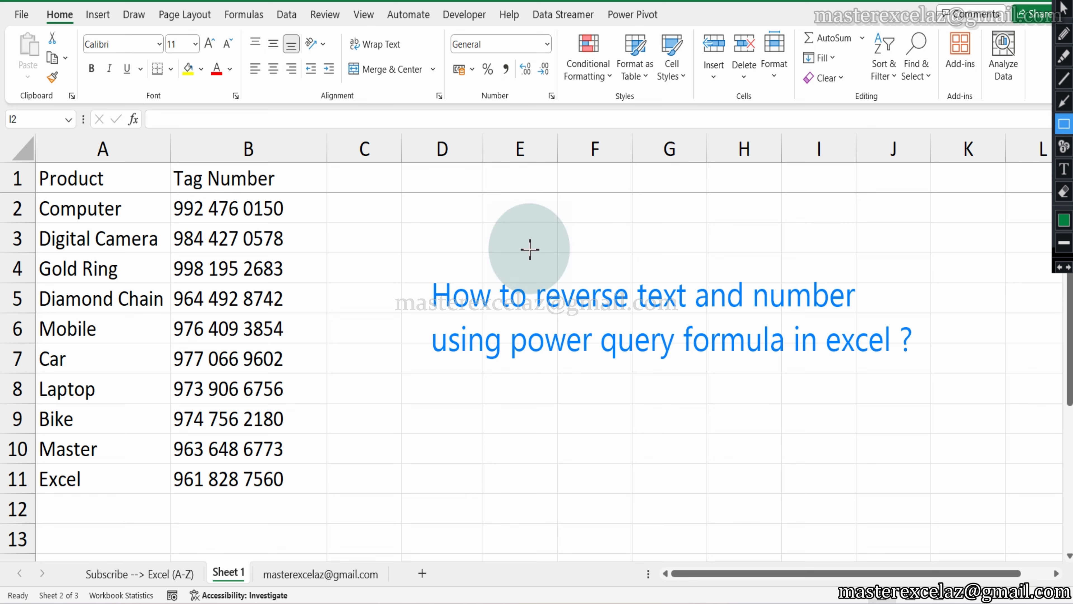
- Draw temporary boxes and arrows linking the tutorial title to the data, then clear them
{"action": "mouse_move", "coordinate": [410, 272]}
{"action": "left_mouse_down"}
{"action": "mouse_move", "coordinate": [745, 374]}
{"action": "mouse_move", "coordinate": [921, 366]}
{"action": "left_mouse_up"}
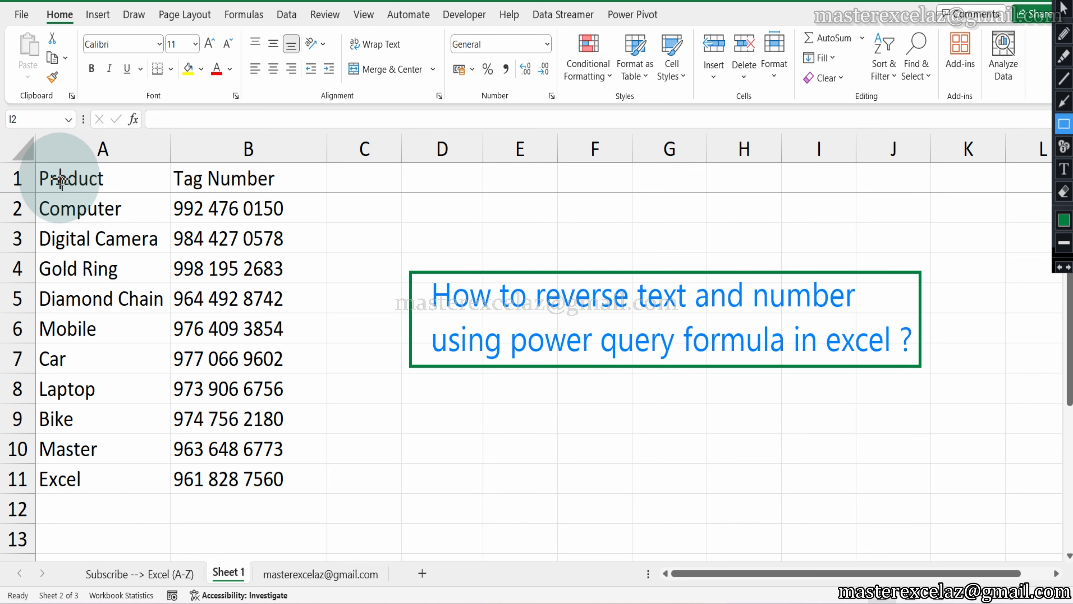
{"action": "left_click_drag", "start_coordinate": [33, 160], "coordinate": [305, 500]}
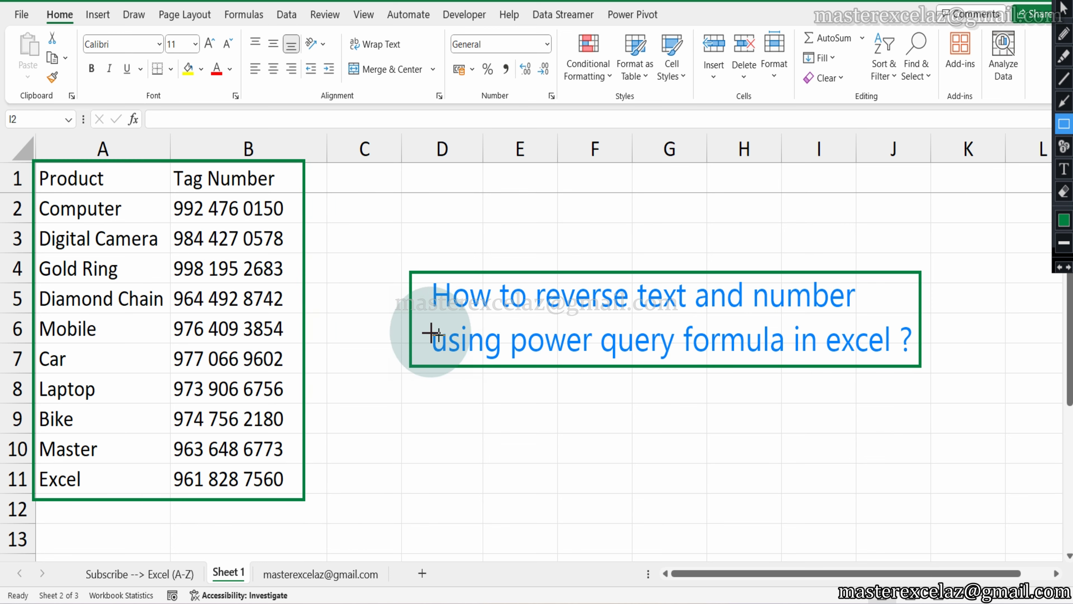
{"action": "mouse_move", "coordinate": [414, 325]}
{"action": "left_mouse_down"}
{"action": "mouse_move", "coordinate": [295, 302]}
{"action": "mouse_move", "coordinate": [412, 324]}
{"action": "left_mouse_up"}
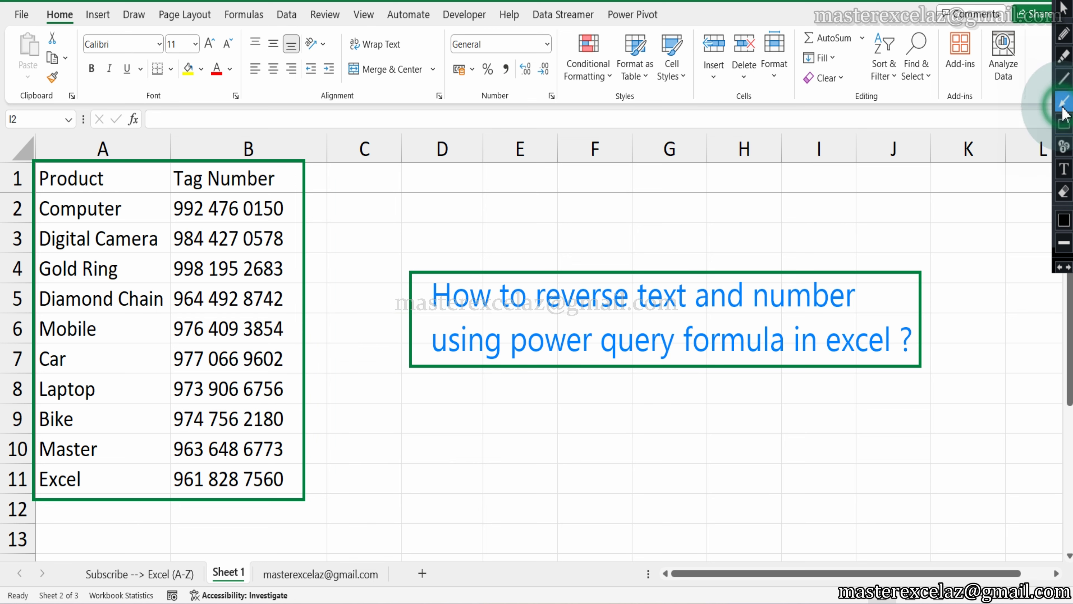
{"action": "left_click_drag", "start_coordinate": [658, 307], "coordinate": [175, 207]}
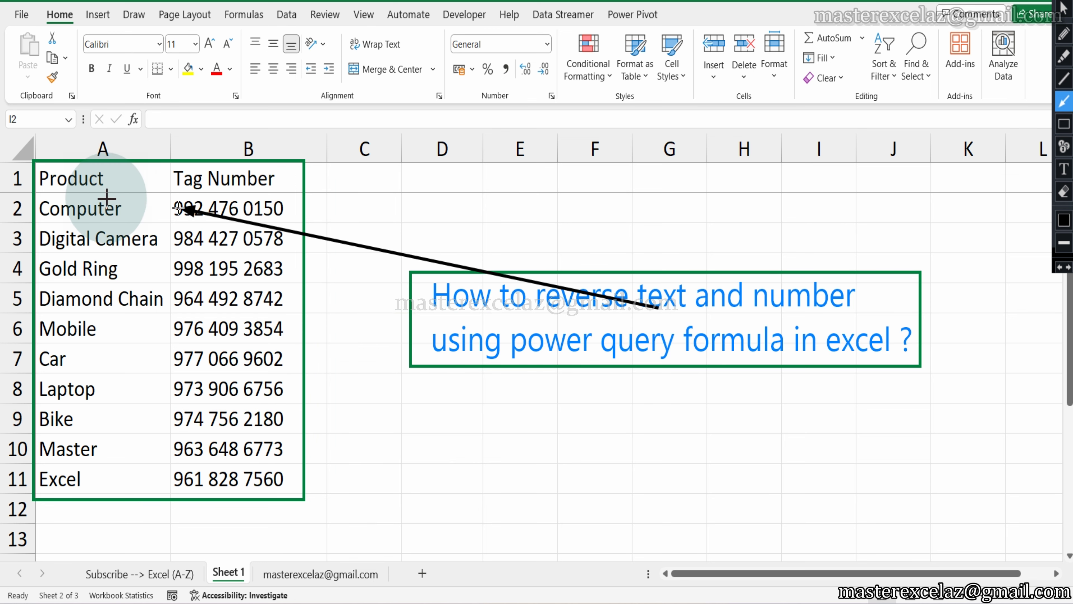
{"action": "left_click_drag", "start_coordinate": [107, 197], "coordinate": [93, 210]}
{"action": "mouse_move", "coordinate": [780, 301]}
{"action": "left_mouse_down"}
{"action": "mouse_move", "coordinate": [424, 343]}
{"action": "mouse_move", "coordinate": [223, 337]}
{"action": "left_mouse_up"}
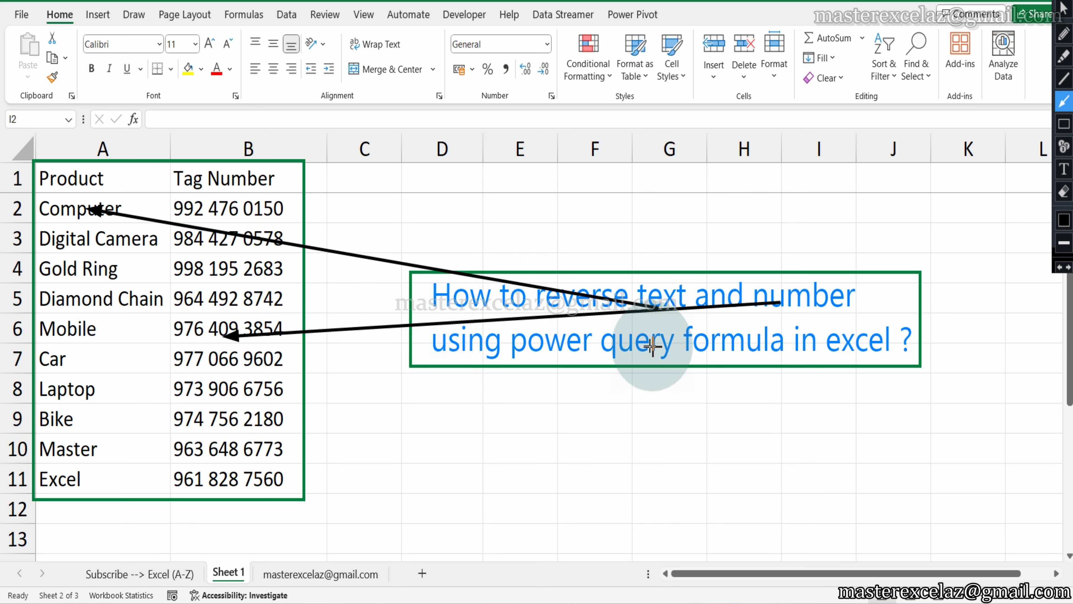
{"action": "left_click_drag", "start_coordinate": [744, 345], "coordinate": [756, 351]}
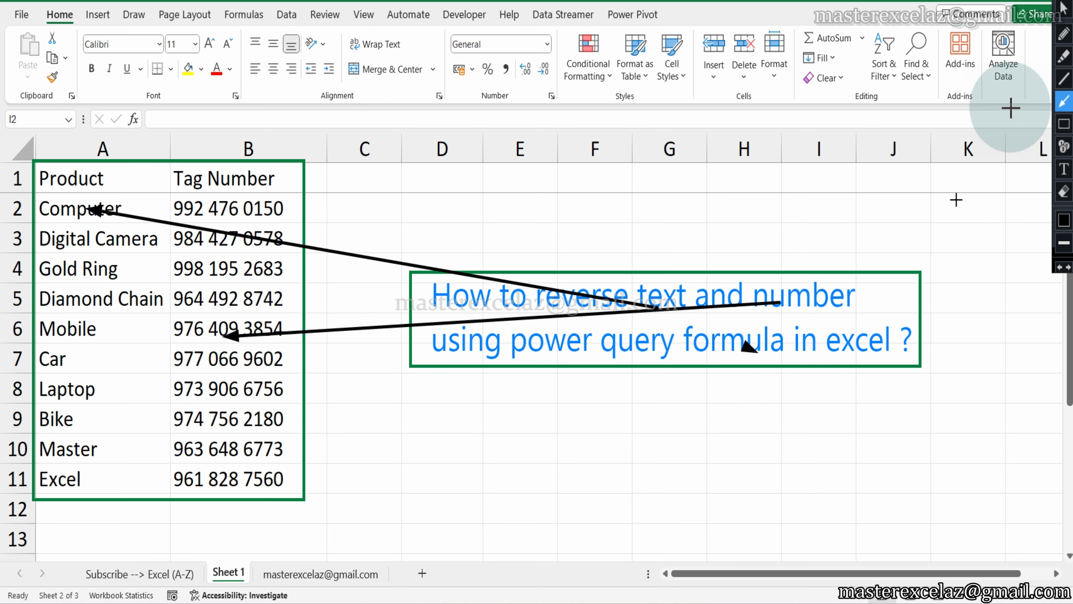
{"action": "left_click", "coordinate": [1063, 5]}
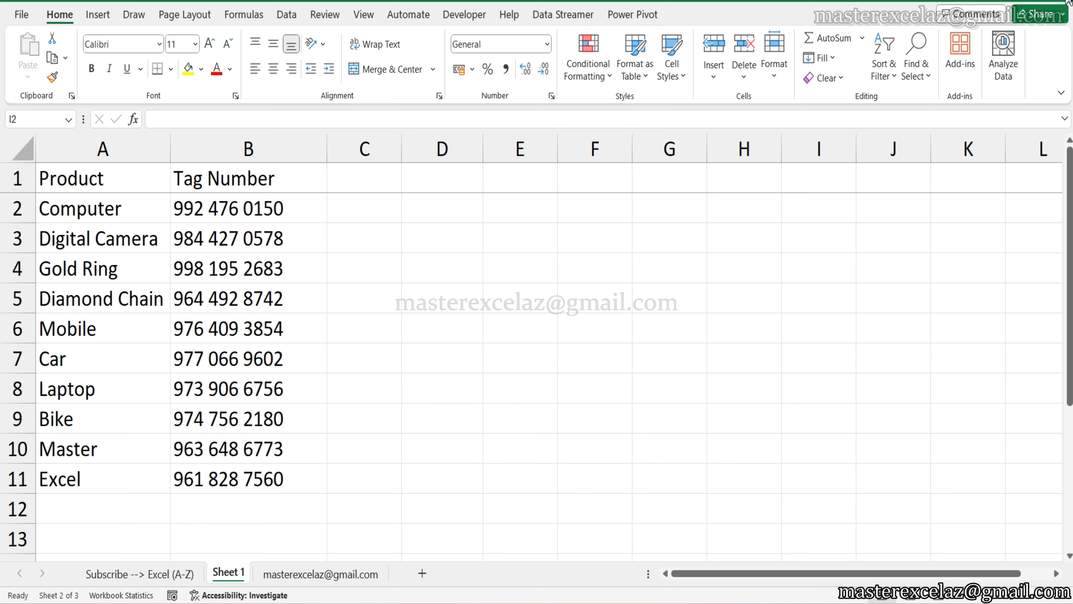
- Convert A1:B11 into a table with headers, then select cell B2
{"action": "left_click", "coordinate": [111, 183]}
{"action": "left_click_drag", "start_coordinate": [111, 183], "coordinate": [270, 470]}
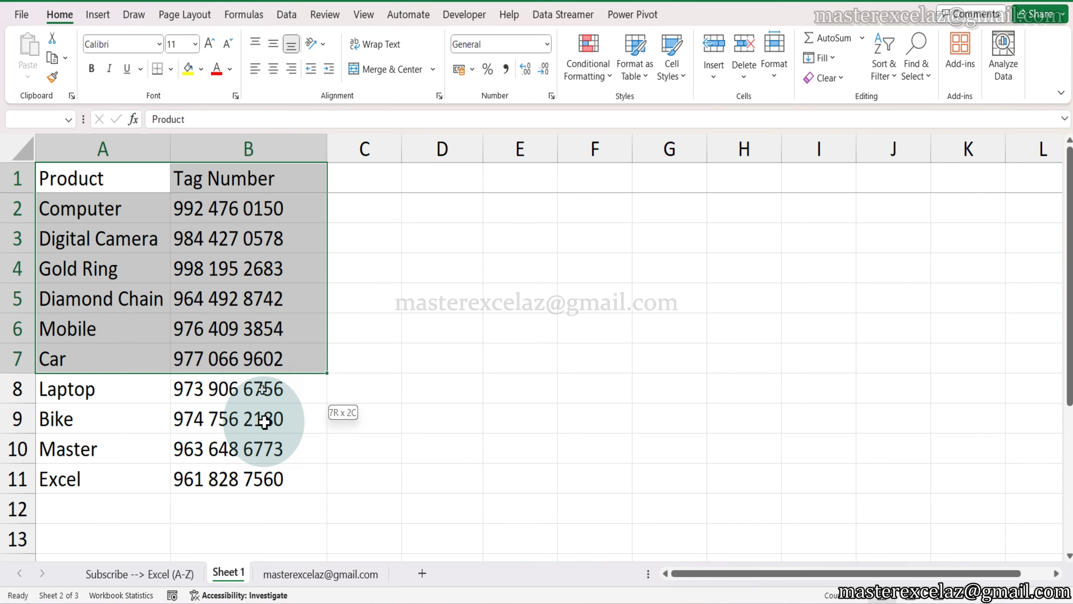
{"action": "left_click", "coordinate": [106, 19]}
{"action": "left_click", "coordinate": [130, 58]}
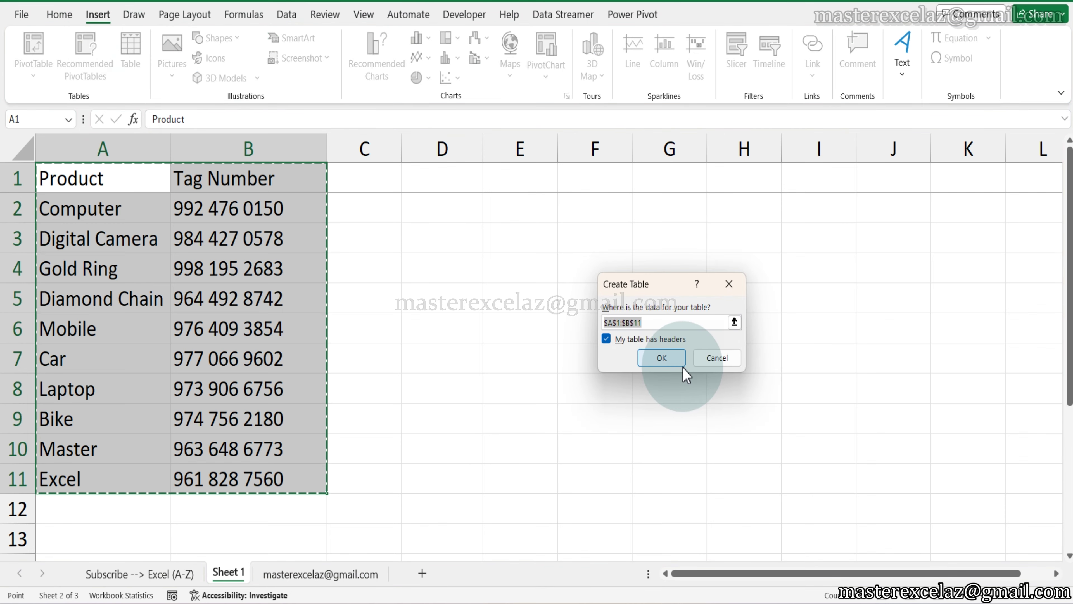
{"action": "left_click", "coordinate": [683, 364]}
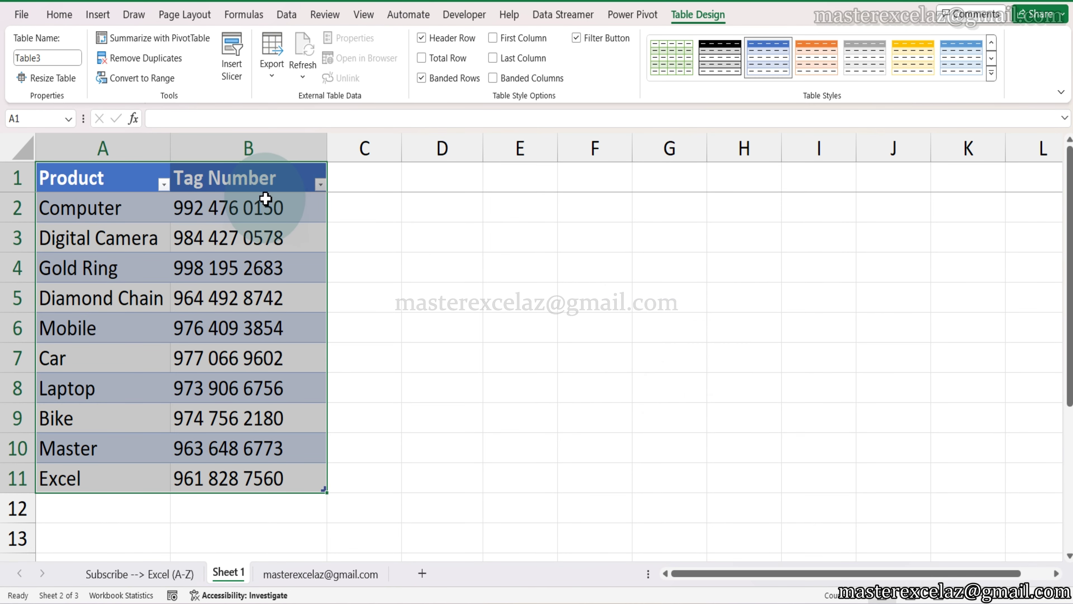
{"action": "left_click", "coordinate": [266, 195]}
- Load Table3 into the Power Query Editor via From Table/Range and start a Custom Column
{"action": "left_click", "coordinate": [291, 17]}
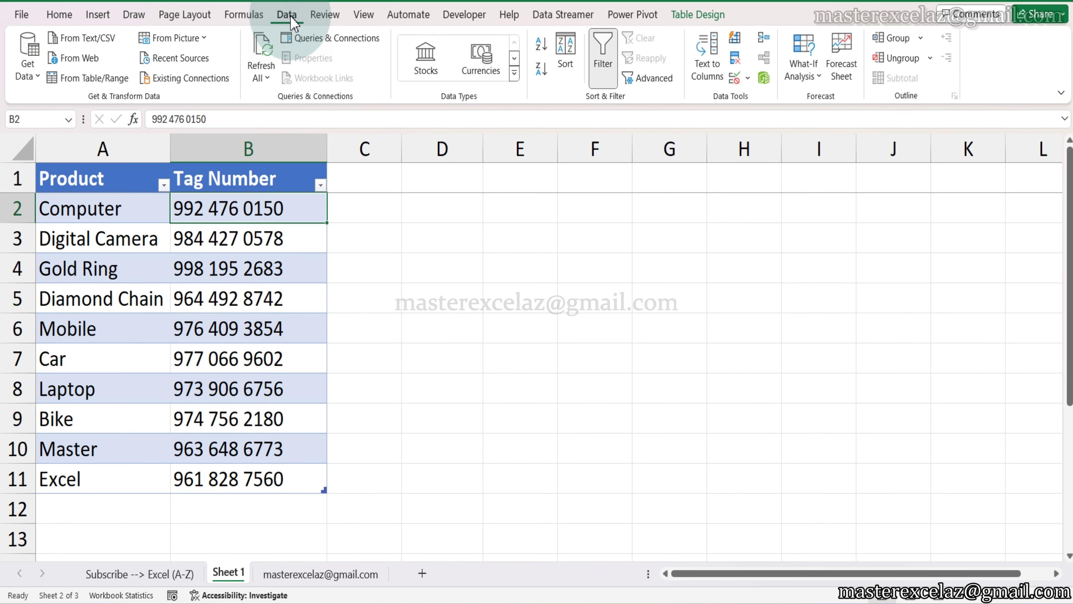
{"action": "left_click", "coordinate": [119, 83]}
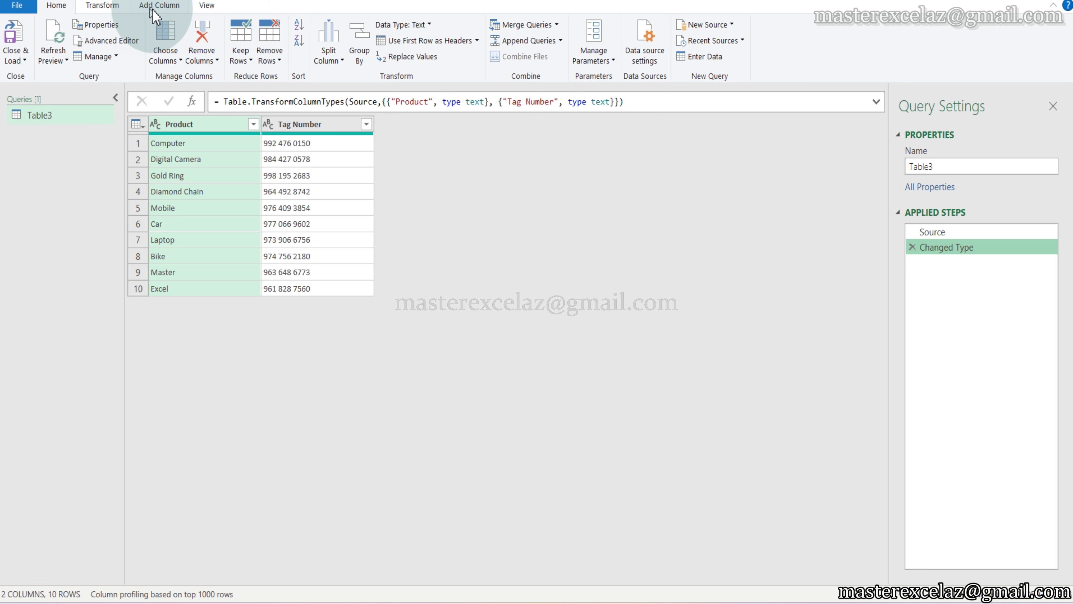
{"action": "left_click", "coordinate": [156, 6]}
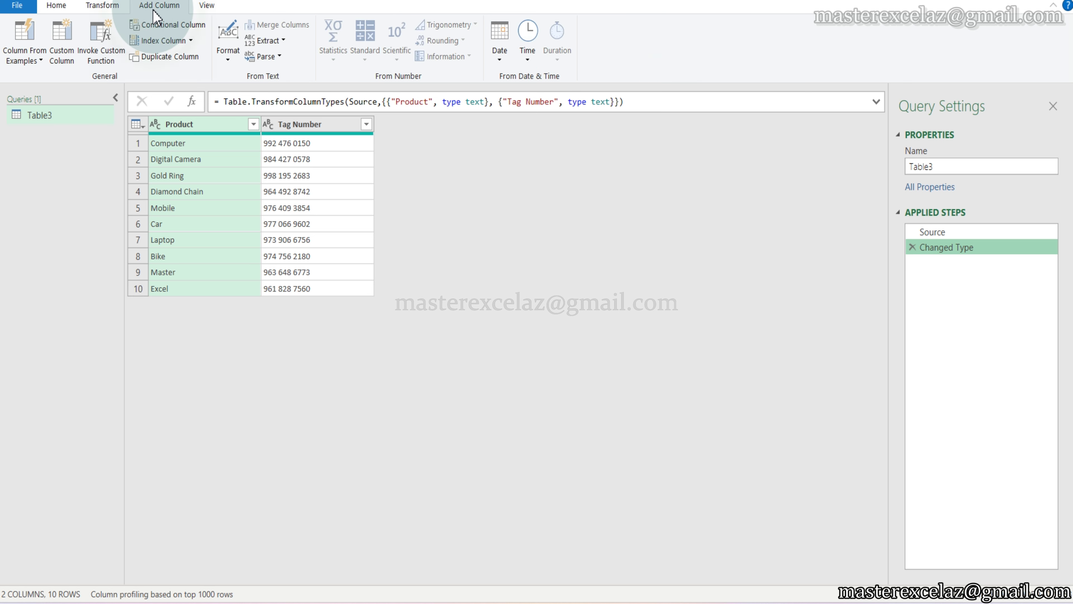
{"action": "left_click", "coordinate": [73, 64]}
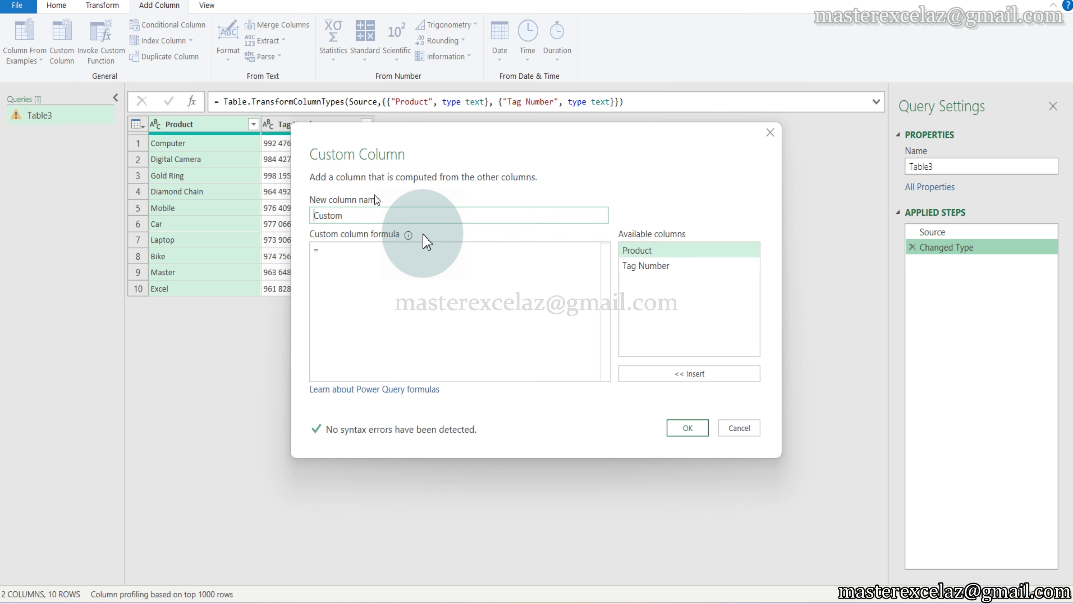
- Enter the custom column formula = Text.Reverse([Product]), fixing the doubled 'TextText' typo
{"action": "left_click", "coordinate": [347, 252]}
{"action": "type", "text": "T"}
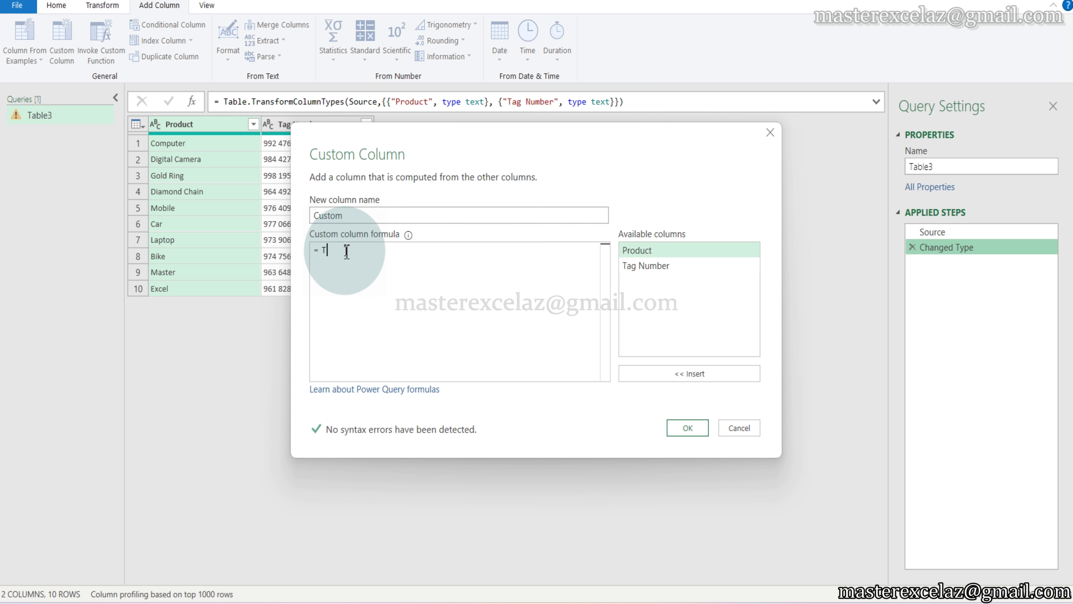
{"action": "type", "text": "ext"}
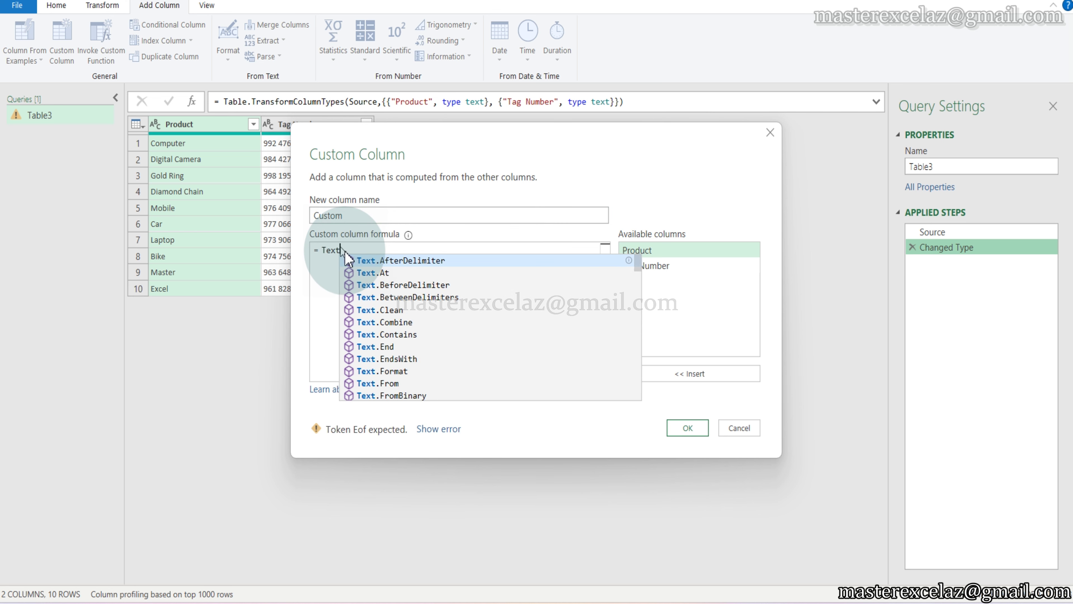
{"action": "type", "text": ".R"}
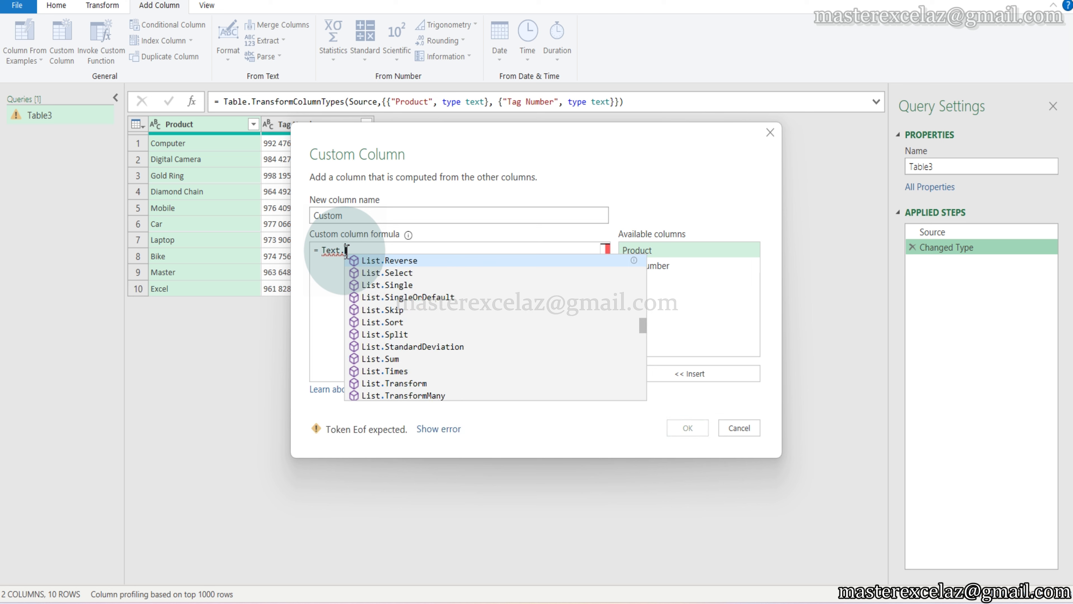
{"action": "type", "text": "everse"}
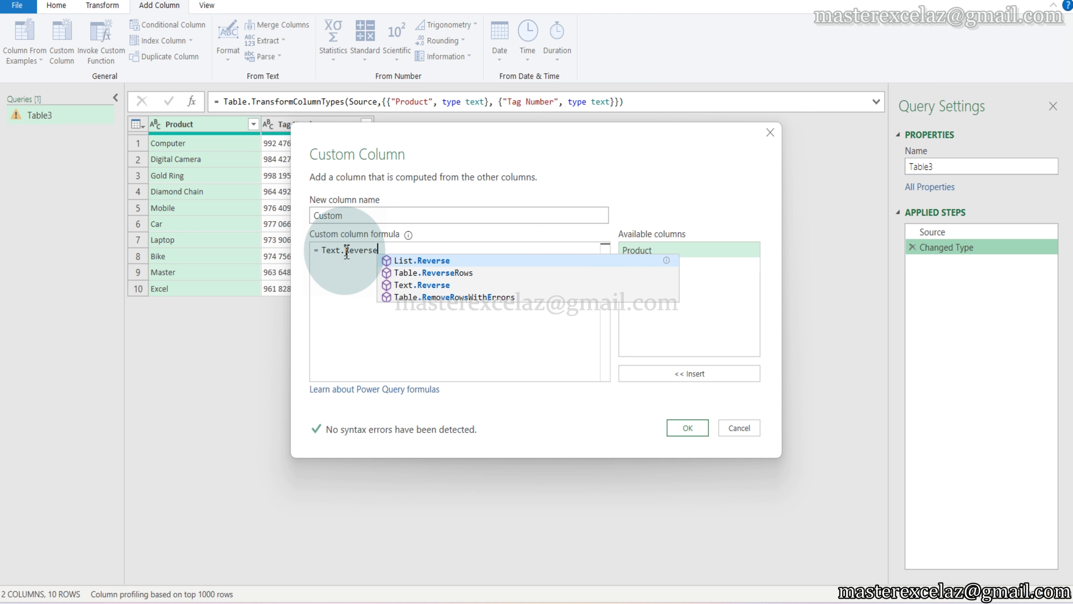
{"action": "left_click", "coordinate": [405, 285]}
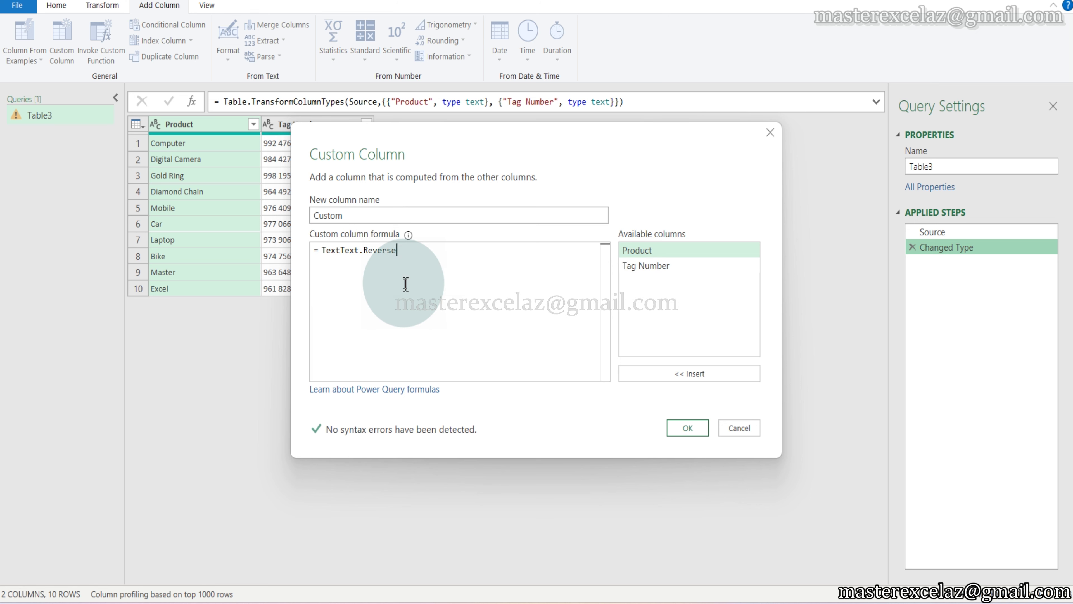
{"action": "double_click", "coordinate": [341, 254]}
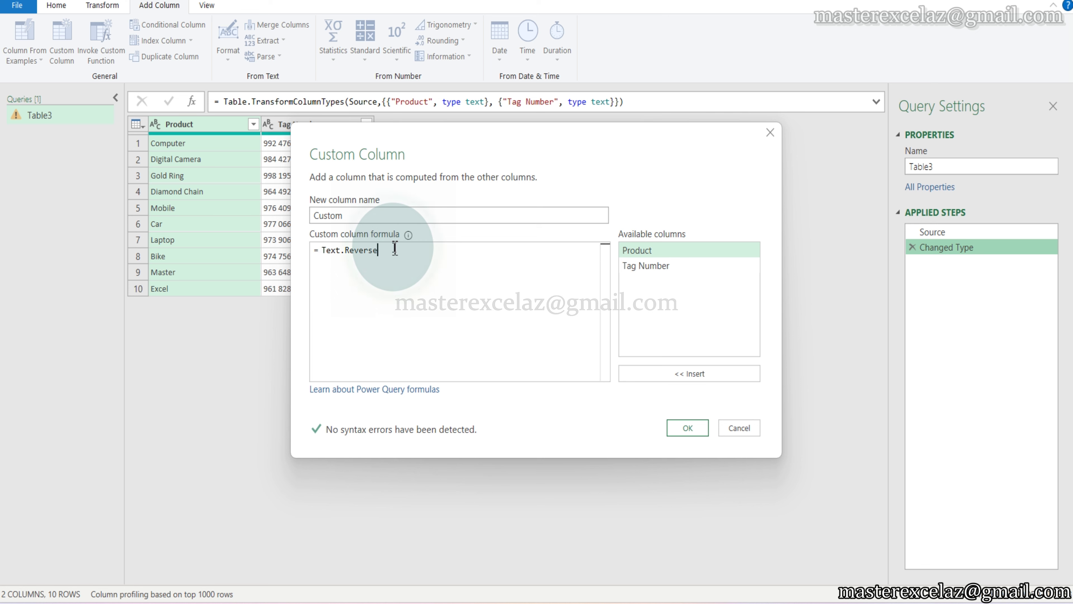
{"action": "type", "text": "()"}
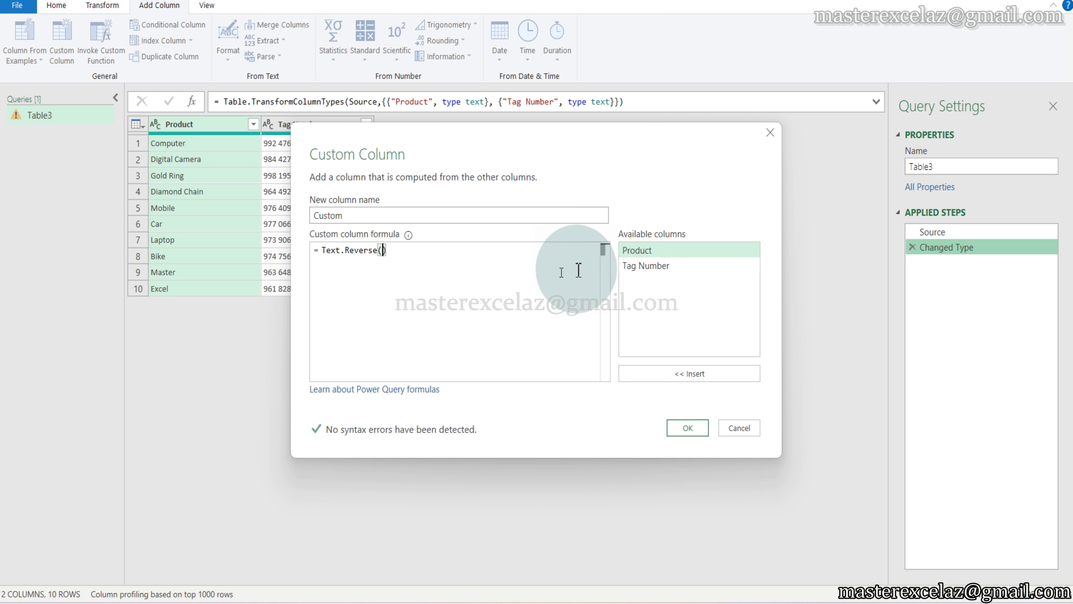
{"action": "left_click", "coordinate": [637, 250]}
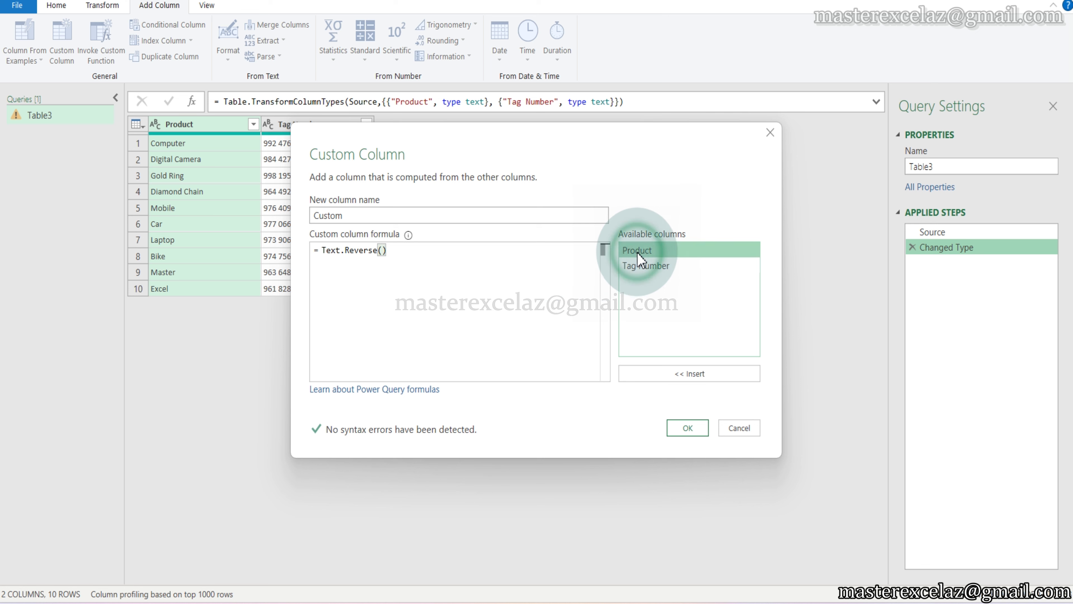
{"action": "left_click", "coordinate": [691, 374]}
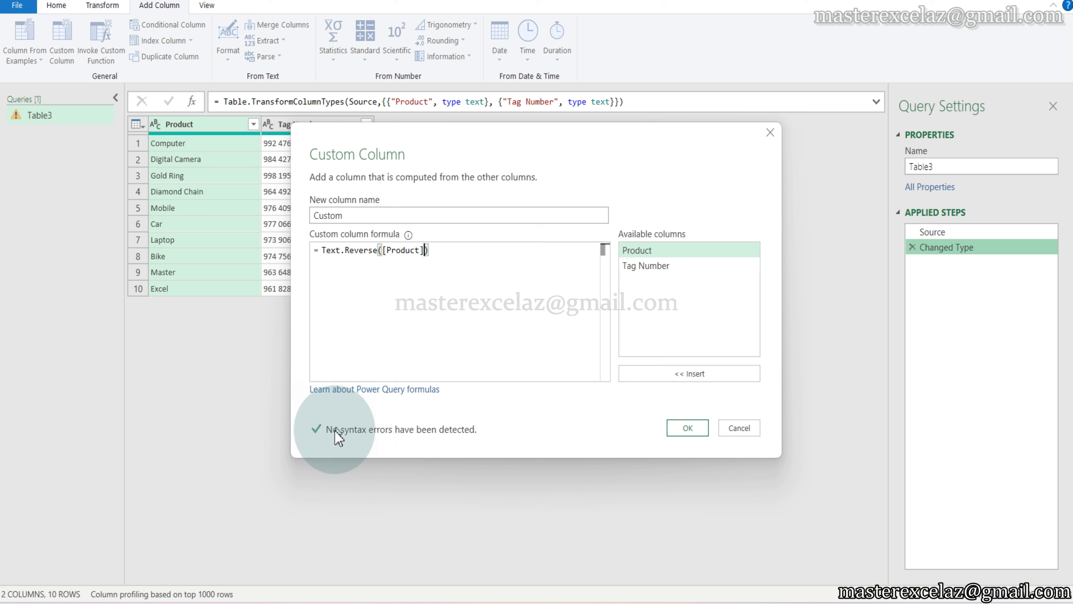
{"action": "left_click", "coordinate": [396, 431]}
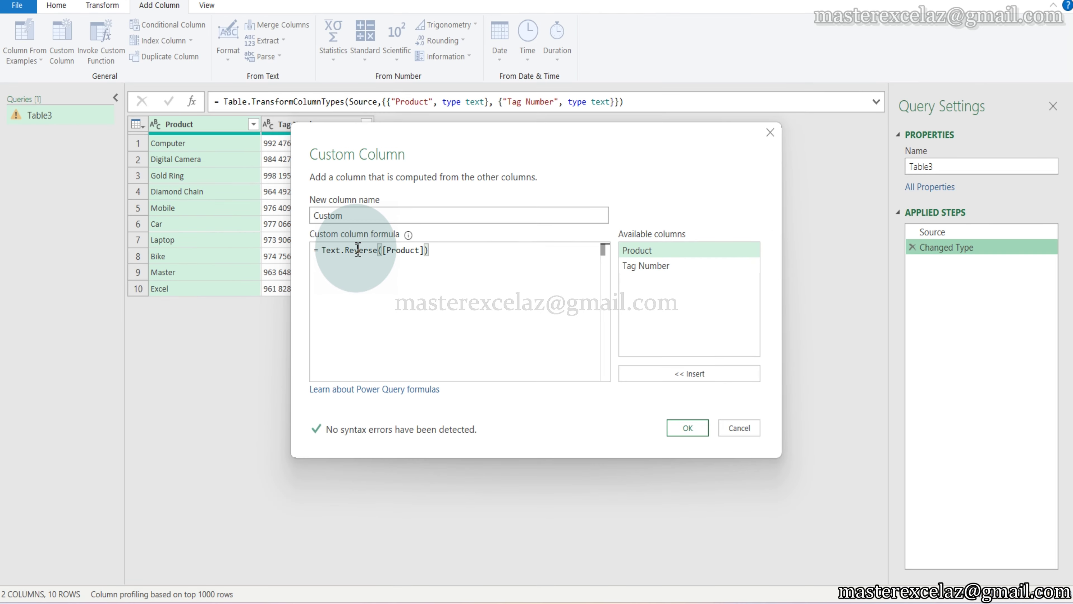
{"action": "left_click", "coordinate": [690, 428]}
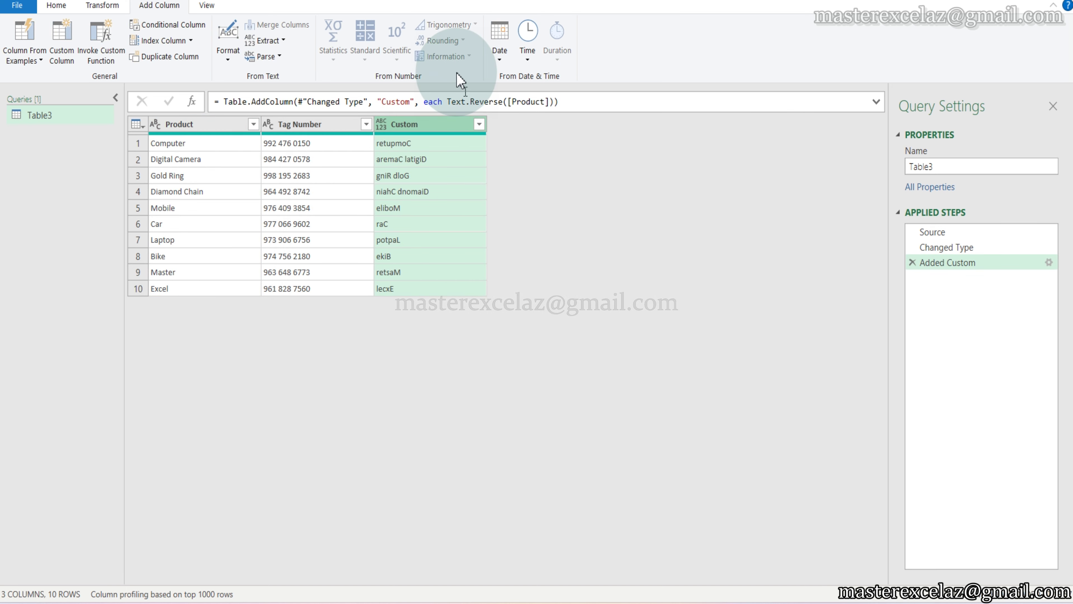
{"action": "left_click", "coordinate": [398, 146]}
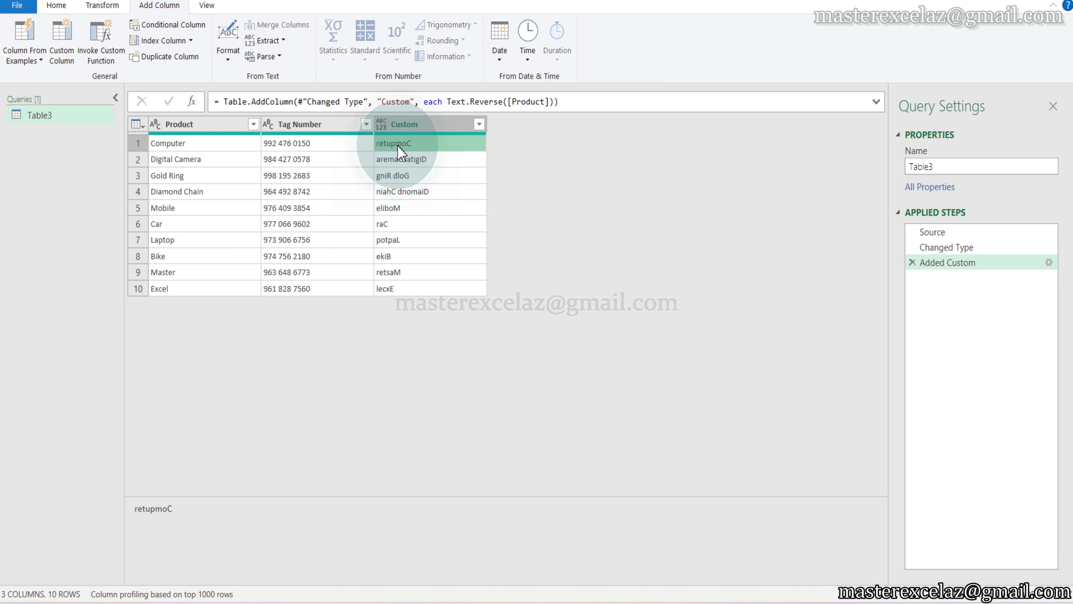
{"action": "left_click", "coordinate": [197, 143]}
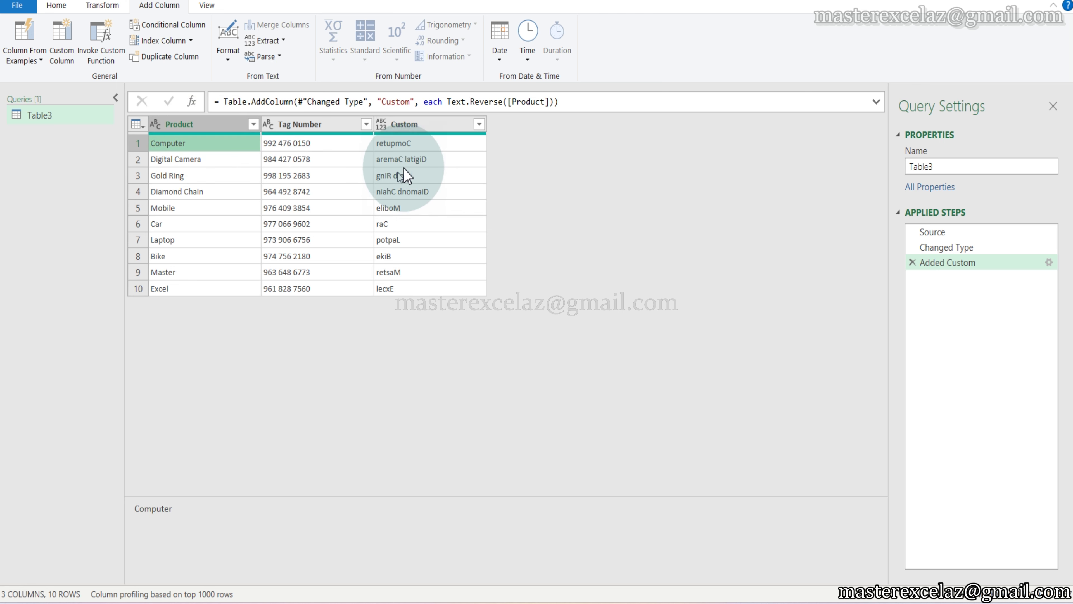
{"action": "left_click", "coordinate": [385, 225]}
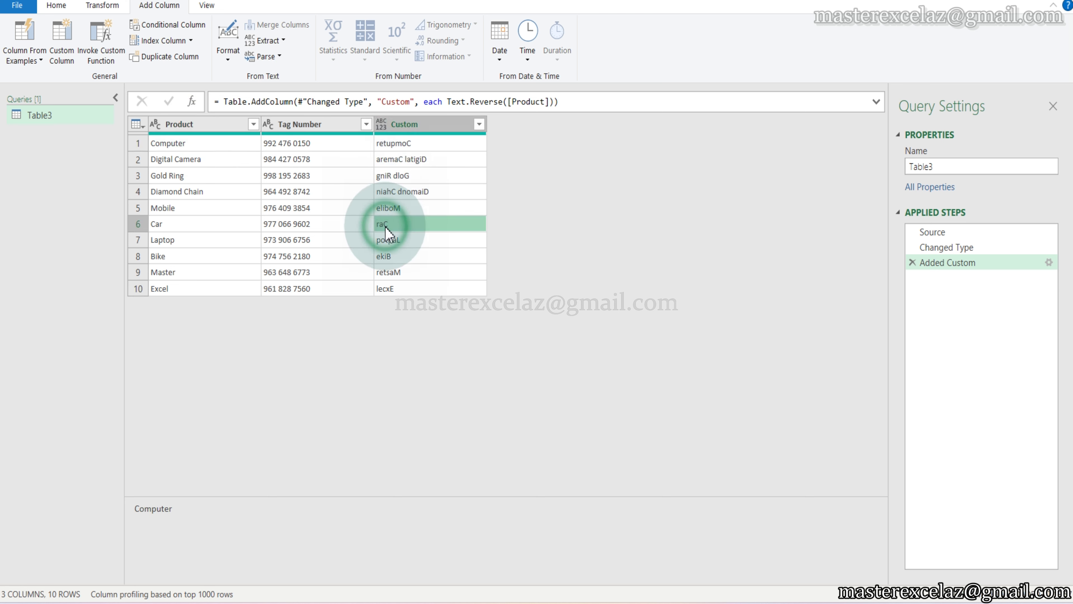
{"action": "left_click", "coordinate": [160, 225]}
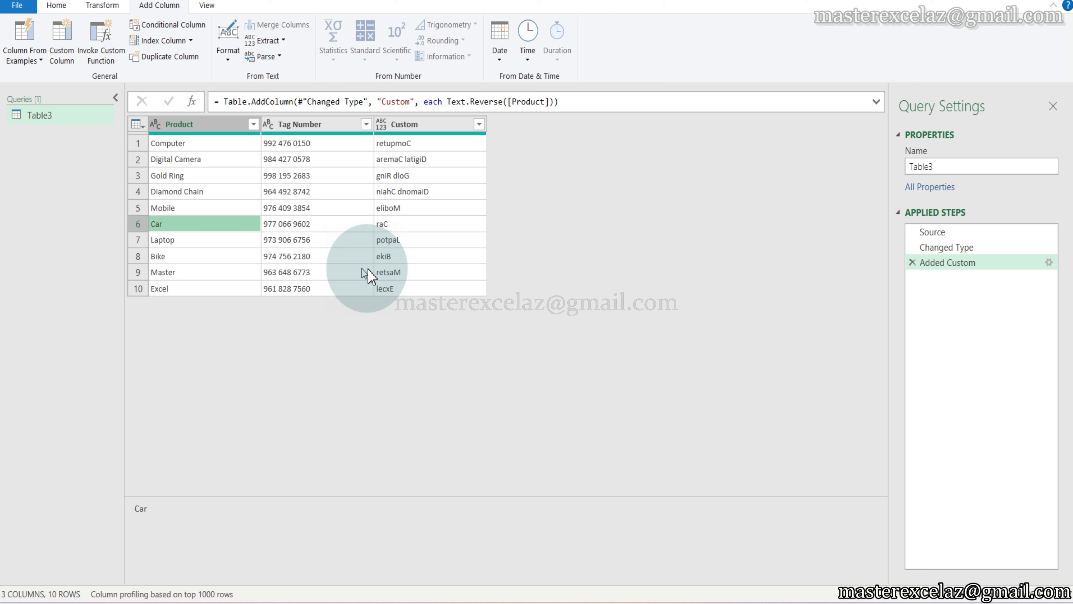
{"action": "left_click", "coordinate": [383, 262]}
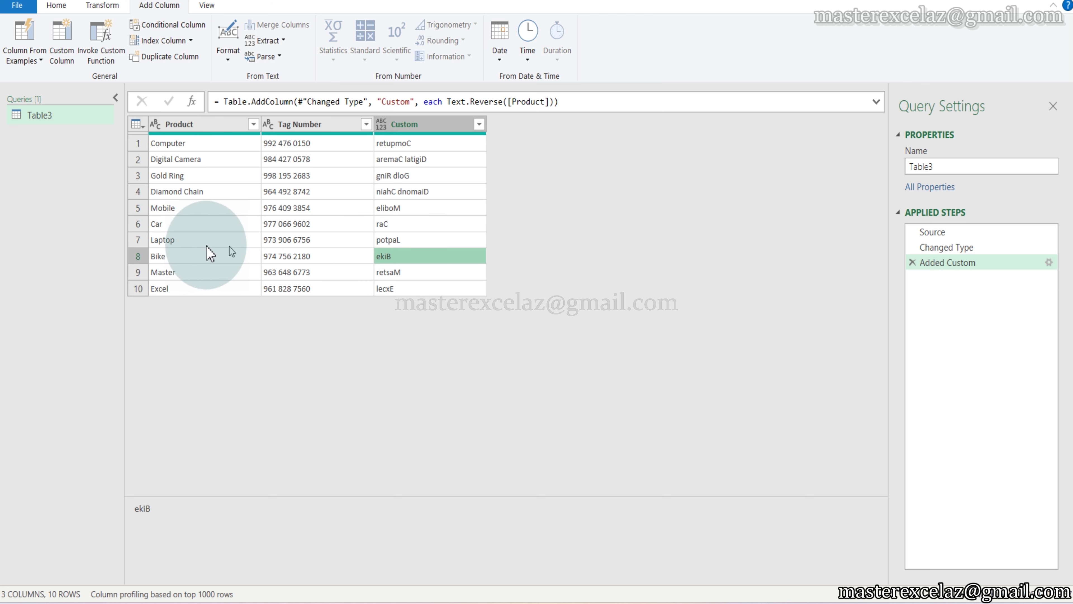
{"action": "left_click", "coordinate": [158, 257]}
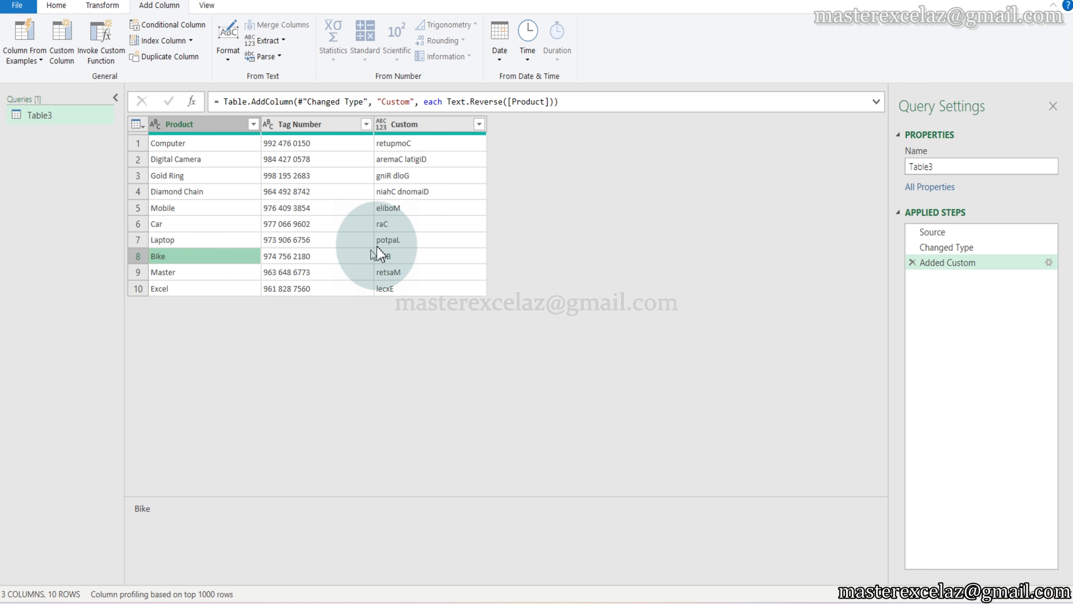
{"action": "left_click", "coordinate": [384, 240]}
{"action": "left_click", "coordinate": [169, 240]}
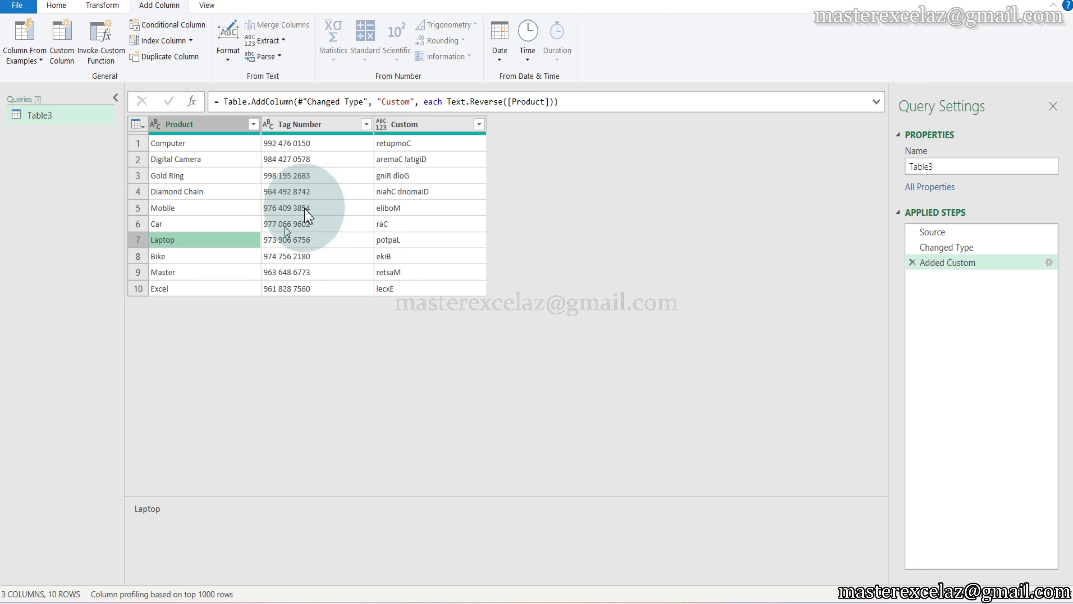
{"action": "left_click", "coordinate": [313, 124]}
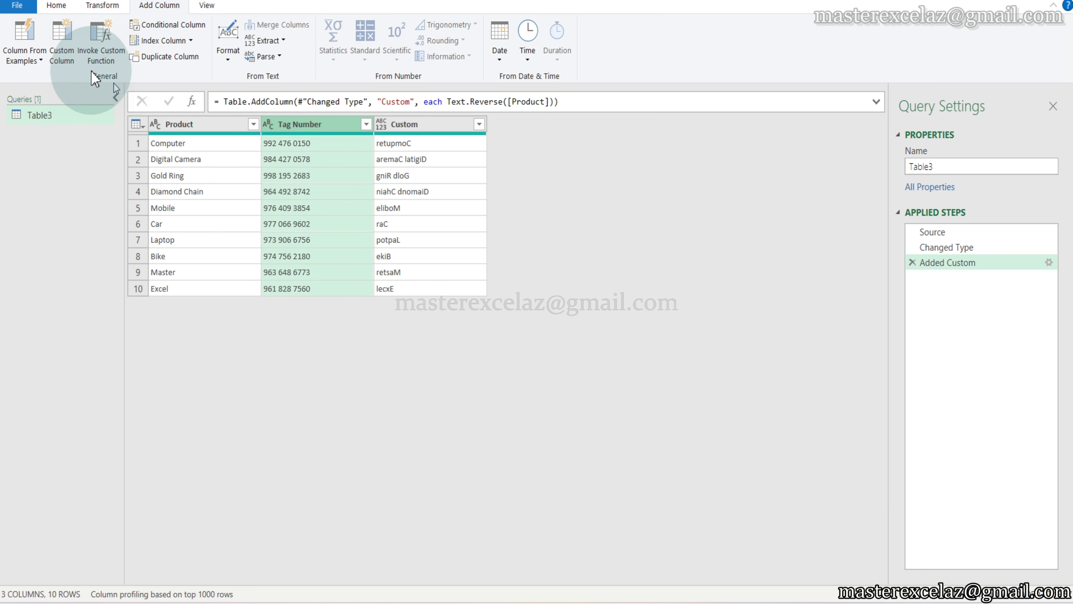
- Add a second custom column and begin its formula with Text.Reverse()
{"action": "left_click", "coordinate": [59, 63]}
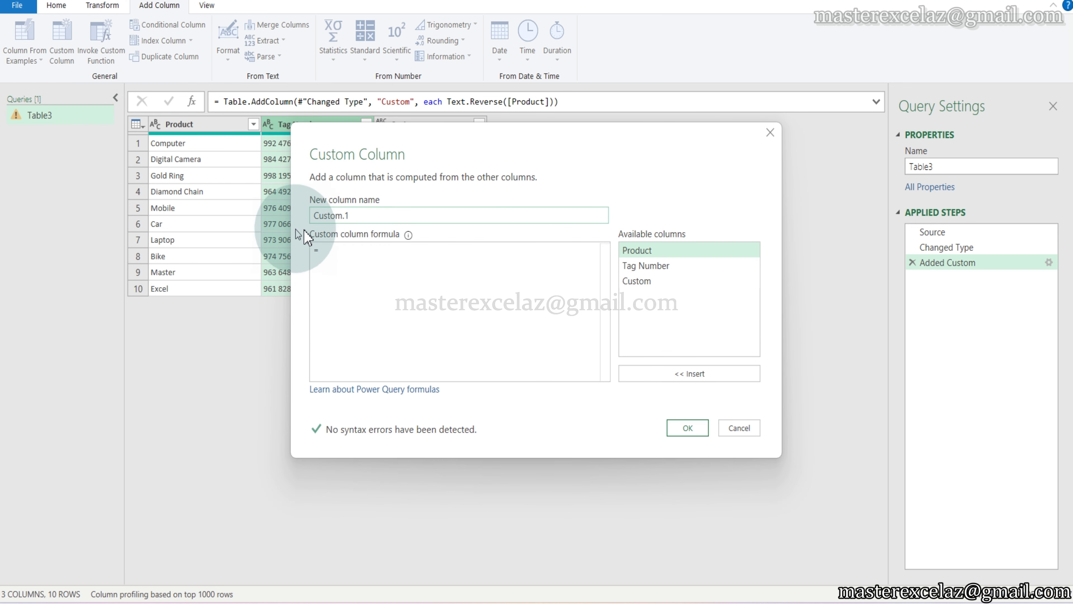
{"action": "left_click", "coordinate": [365, 253]}
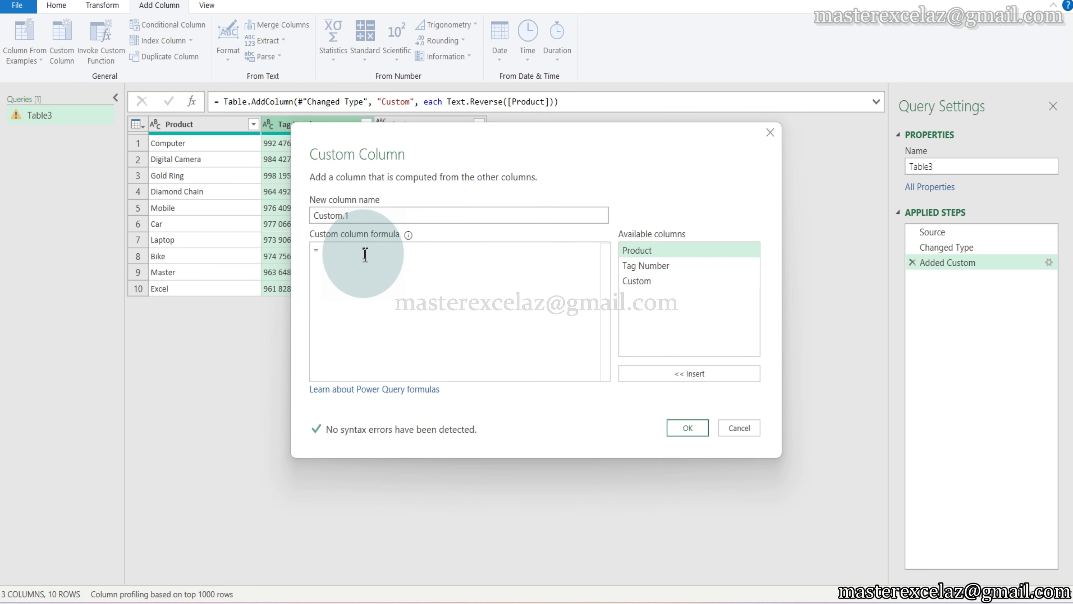
{"action": "type", "text": " Text"}
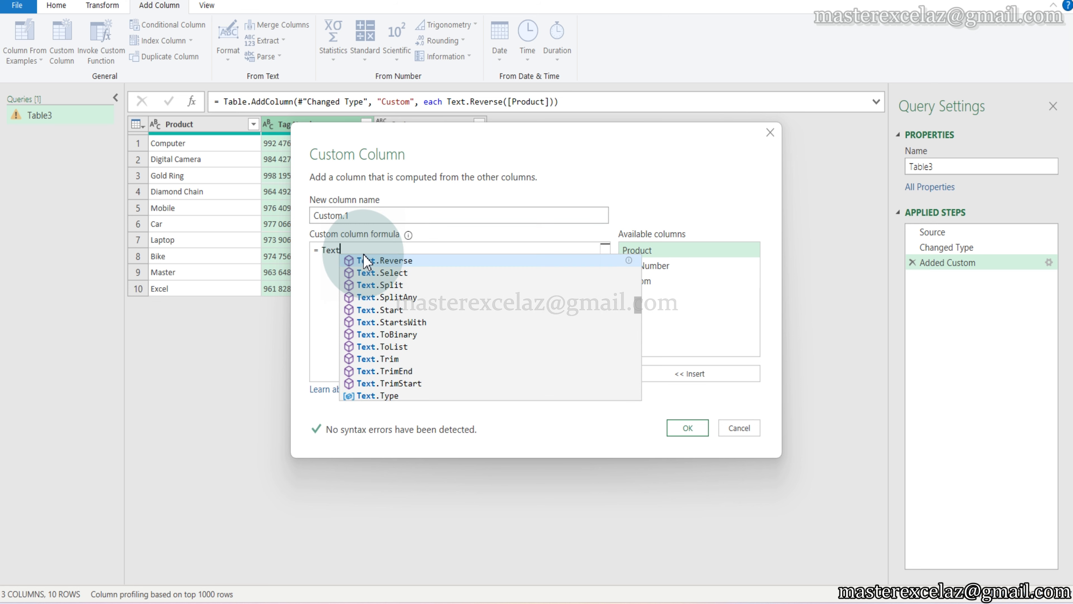
{"action": "type", "text": ".Re"}
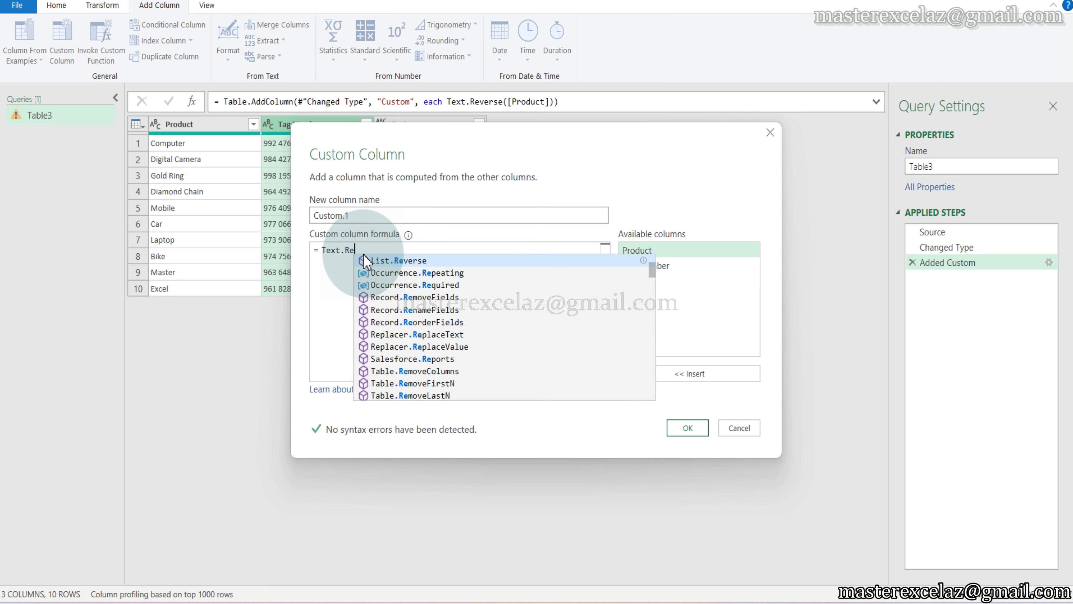
{"action": "type", "text": "verse"}
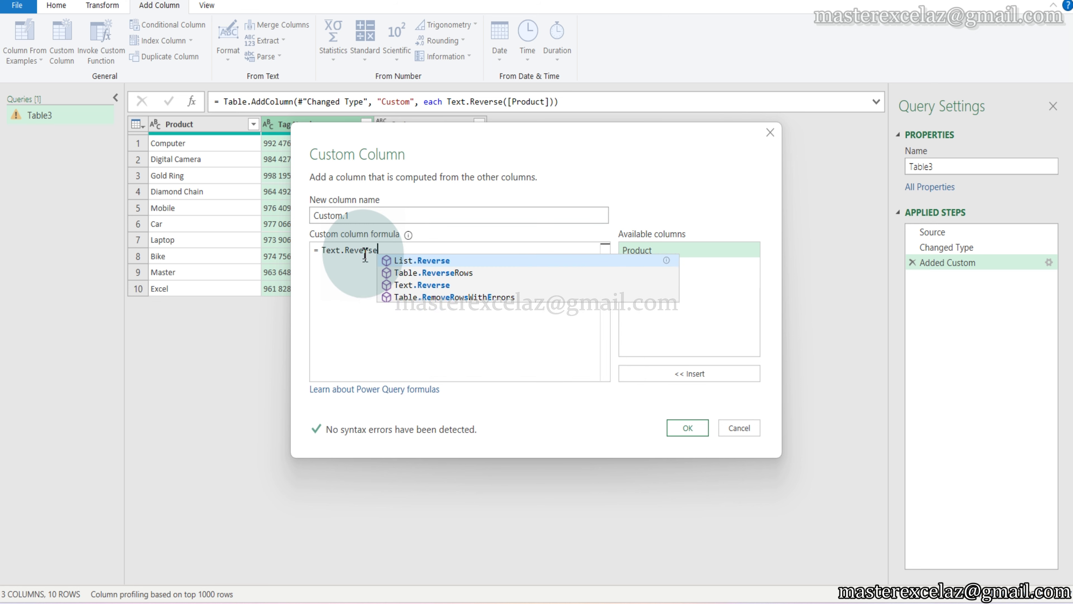
{"action": "type", "text": "("}
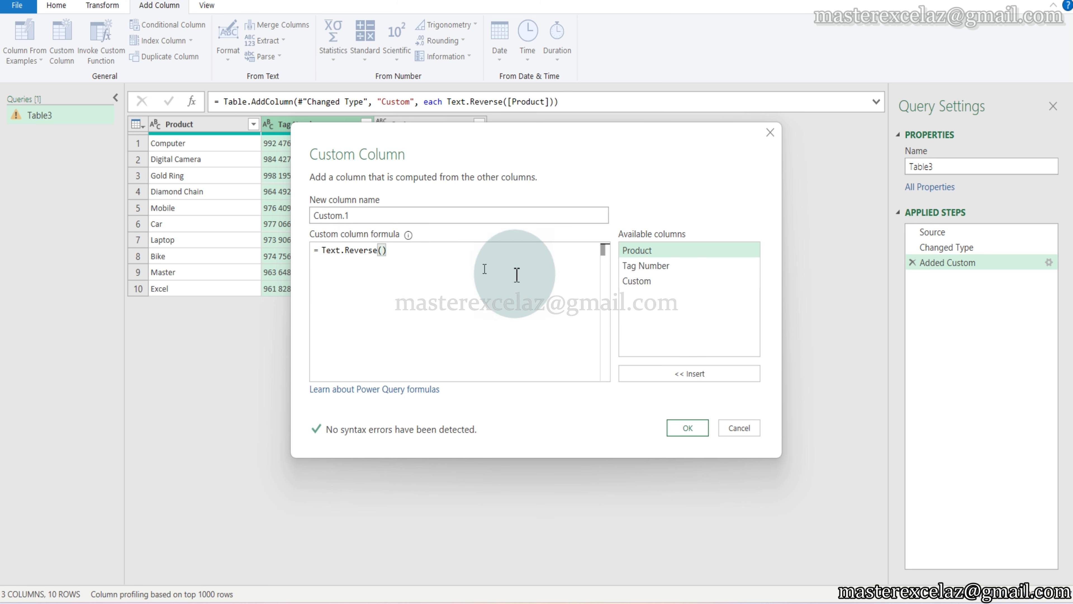
- Complete the formula as Text.Reverse([Tag Number]) and create the Custom.1 column
{"action": "left_click", "coordinate": [645, 267]}
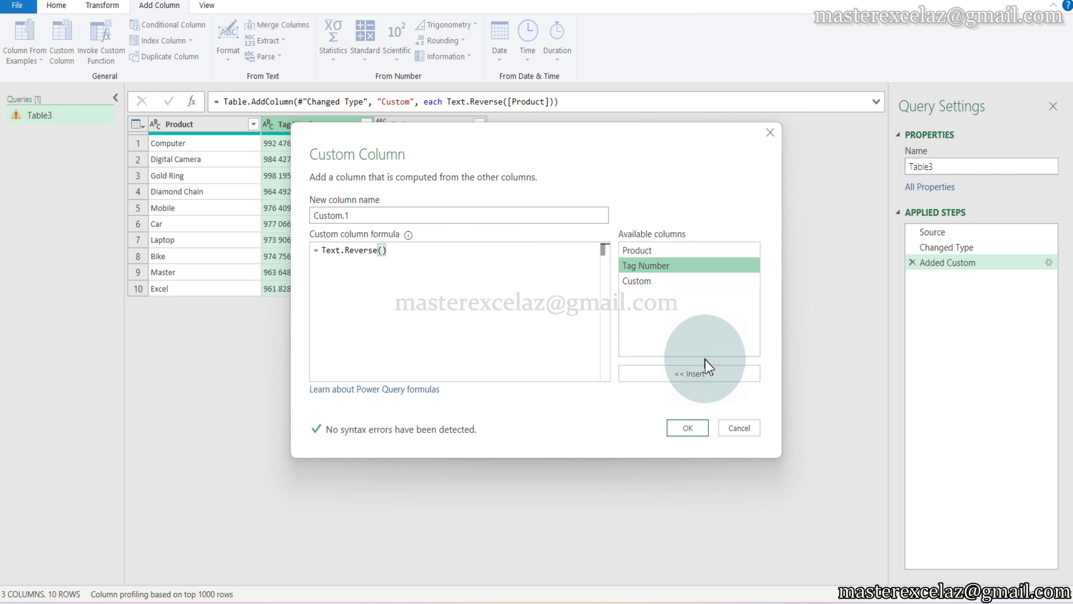
{"action": "left_click", "coordinate": [711, 376]}
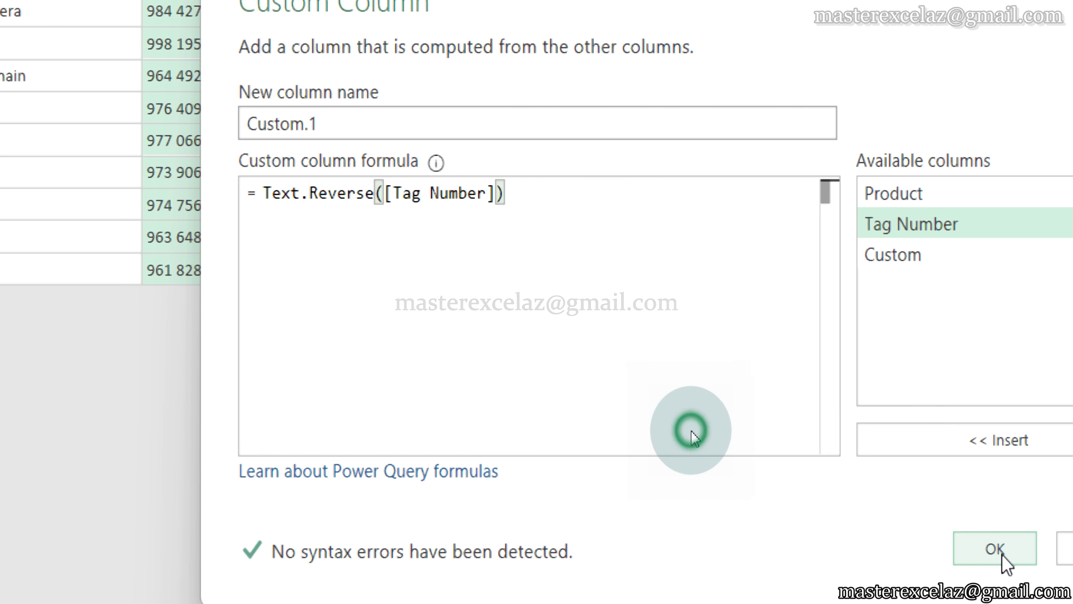
{"action": "left_click", "coordinate": [1003, 555]}
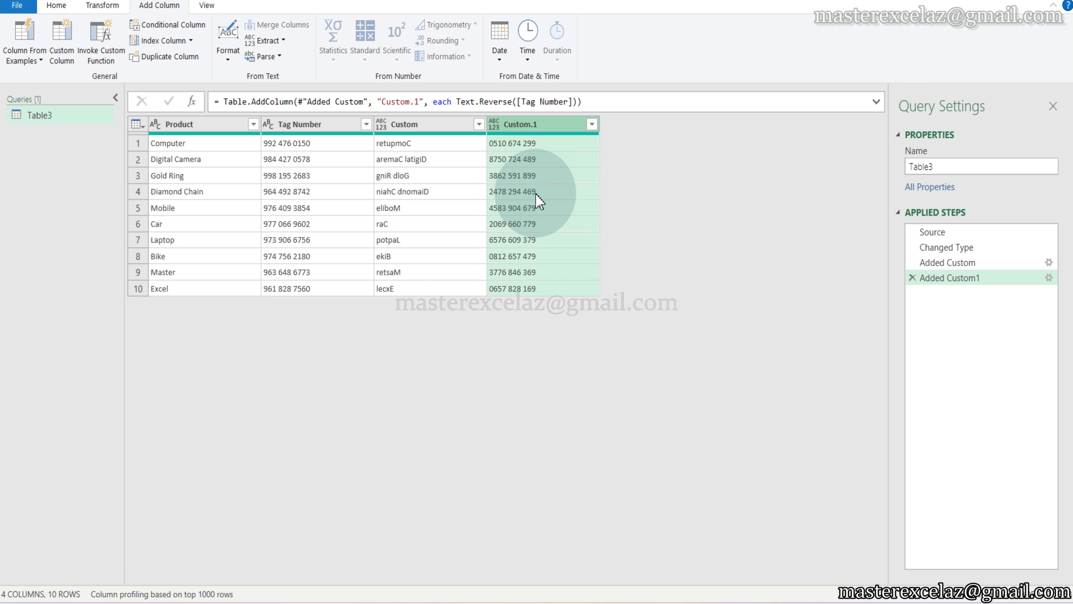
{"action": "left_click", "coordinate": [502, 145]}
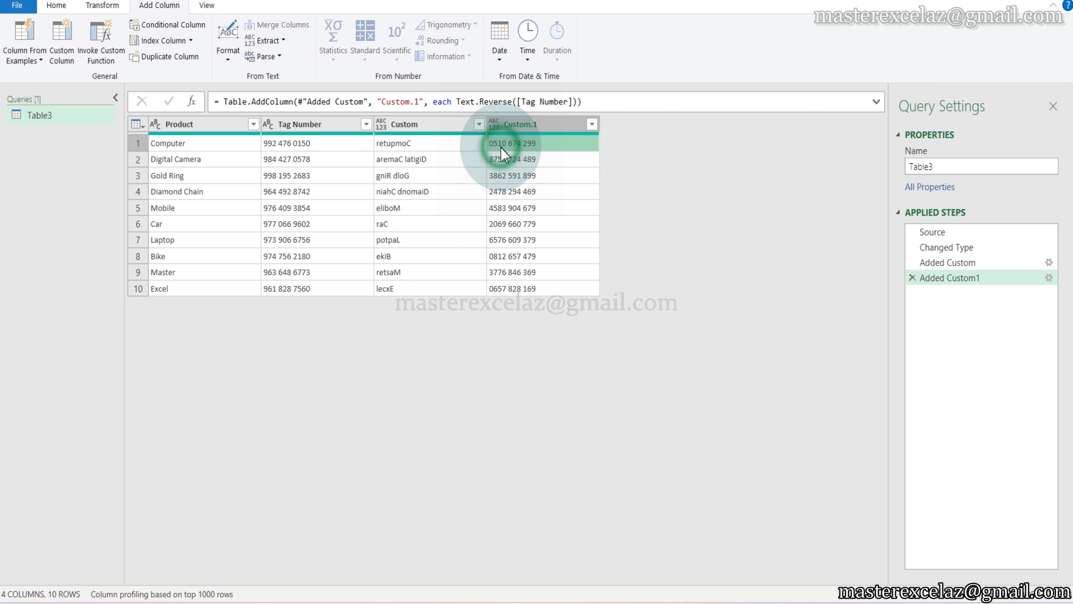
{"action": "left_click", "coordinate": [270, 153]}
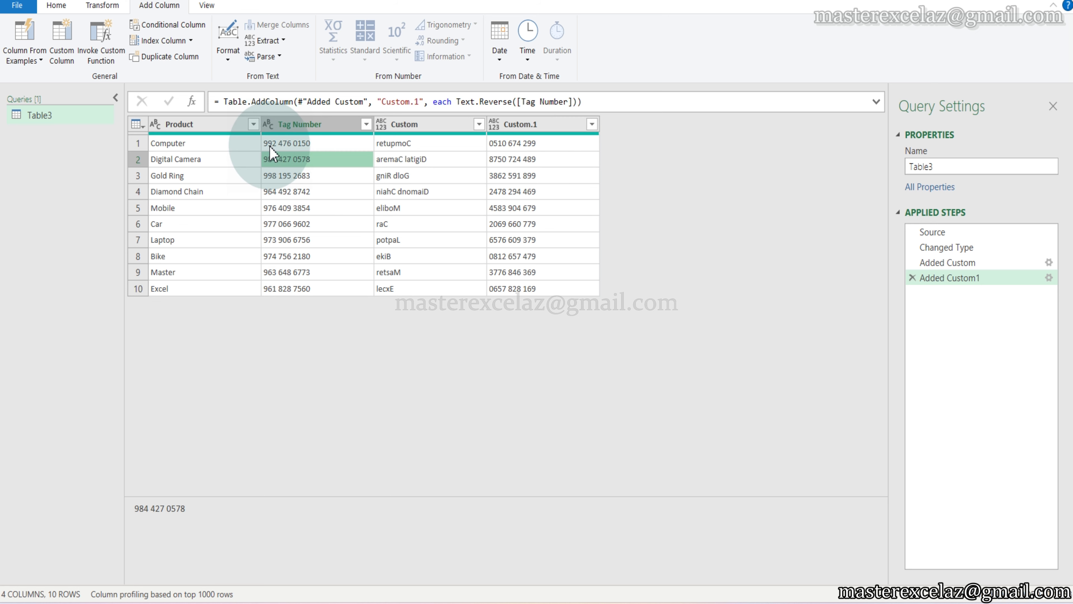
{"action": "left_click", "coordinate": [280, 146]}
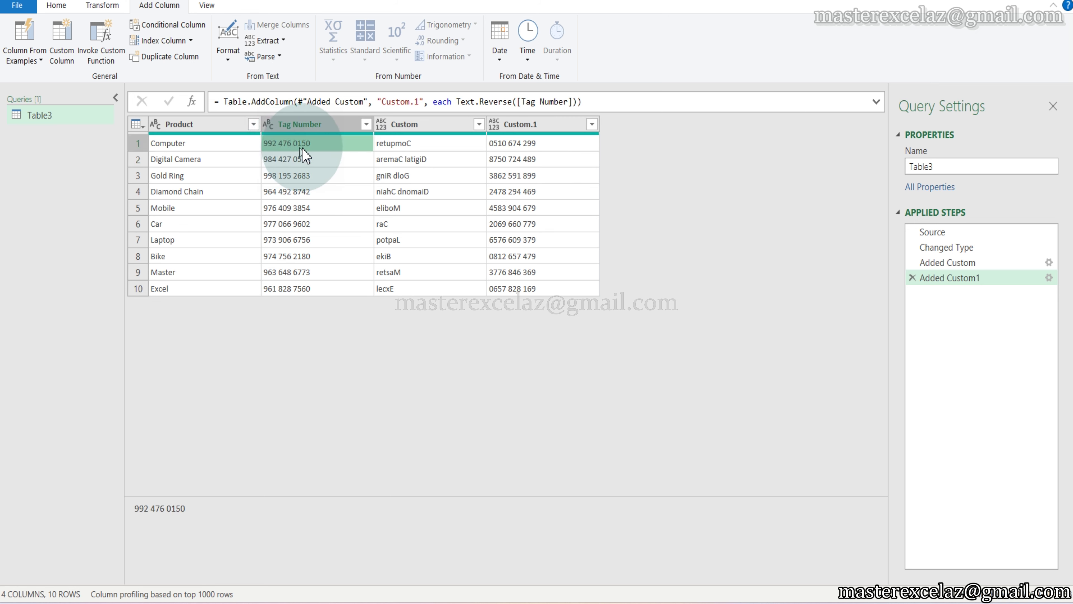
{"action": "left_click", "coordinate": [529, 145]}
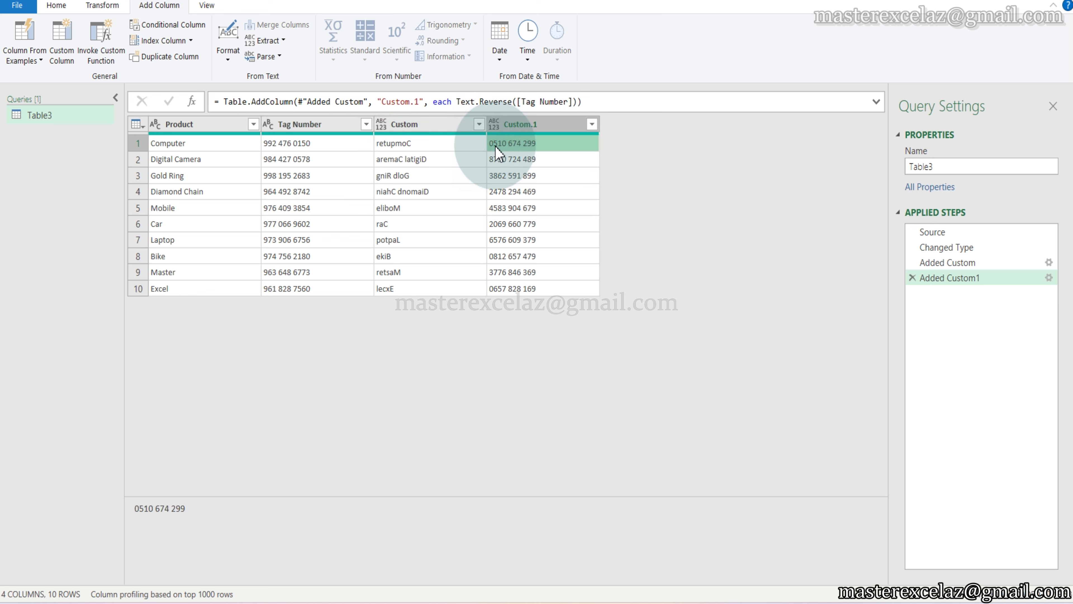
{"action": "left_click", "coordinate": [313, 289]}
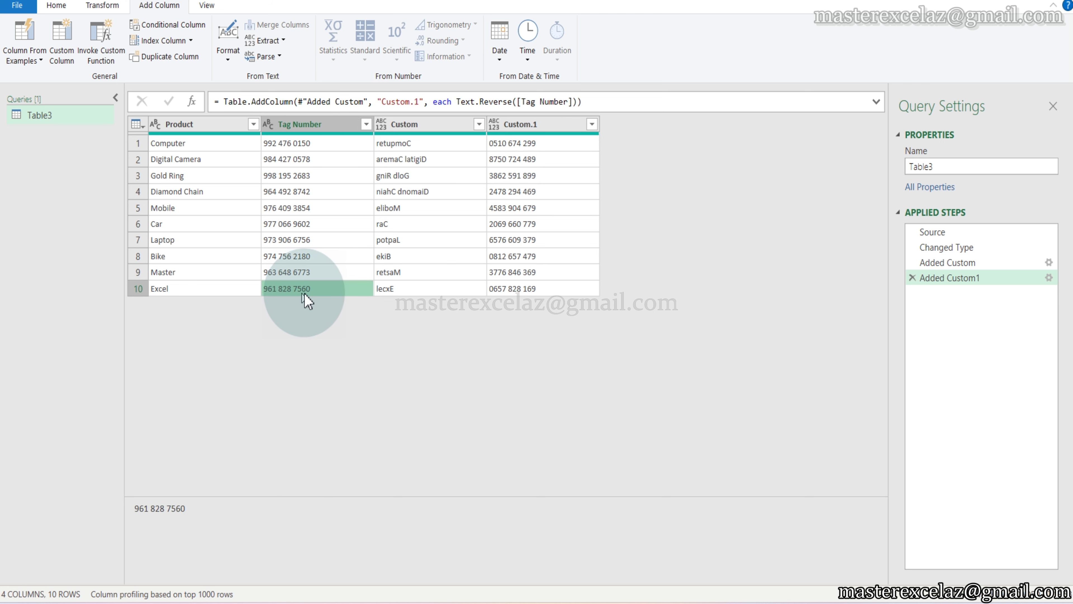
{"action": "left_click", "coordinate": [518, 291]}
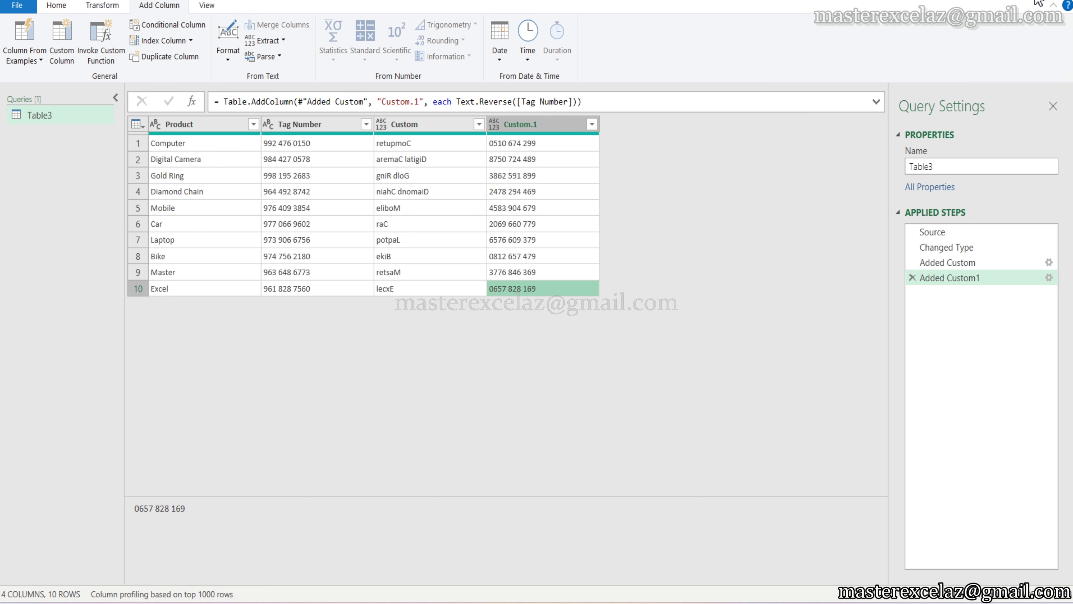
- Add the on-screen note 'Subscribe if you like this video tutorial. Thanks!' below the table
{"action": "left_click", "coordinate": [1062, 165]}
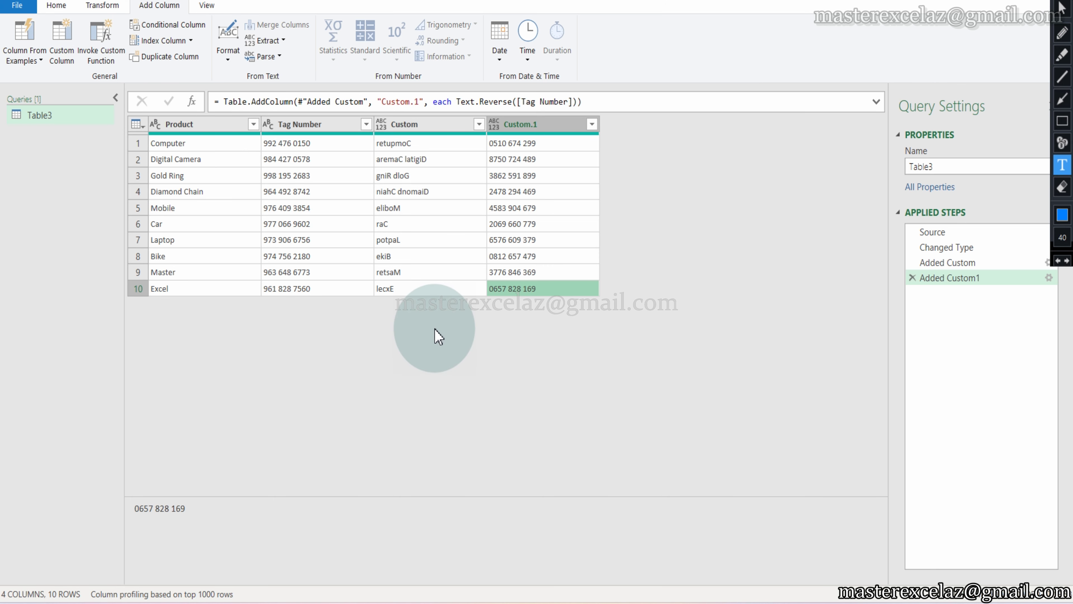
{"action": "left_click", "coordinate": [247, 398]}
{"action": "type", "text": "Subscribe i"}
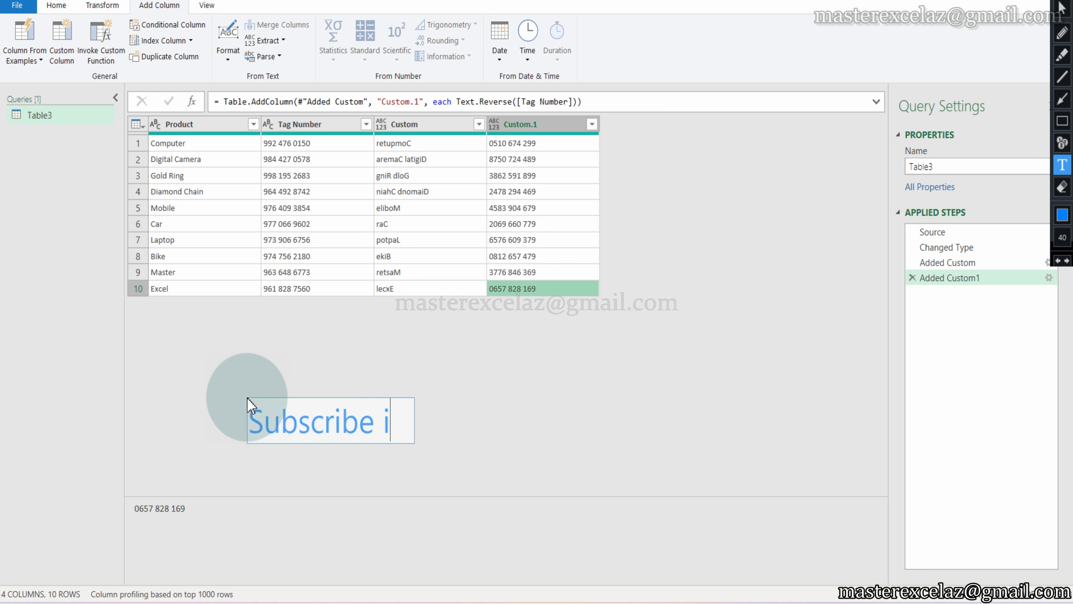
{"action": "type", "text": "f y"}
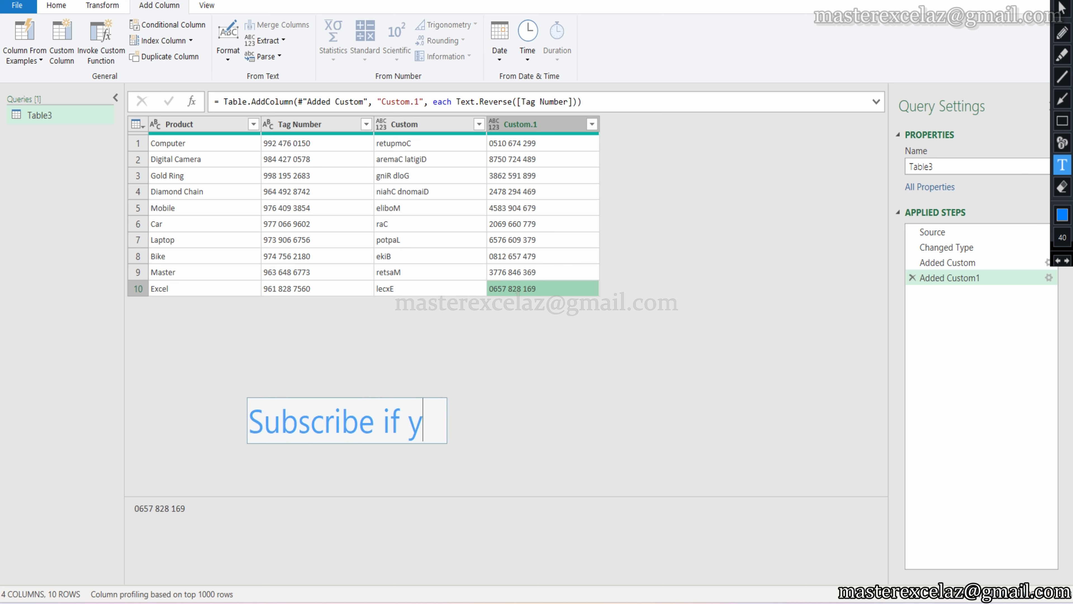
{"action": "type", "text": "ou like this"}
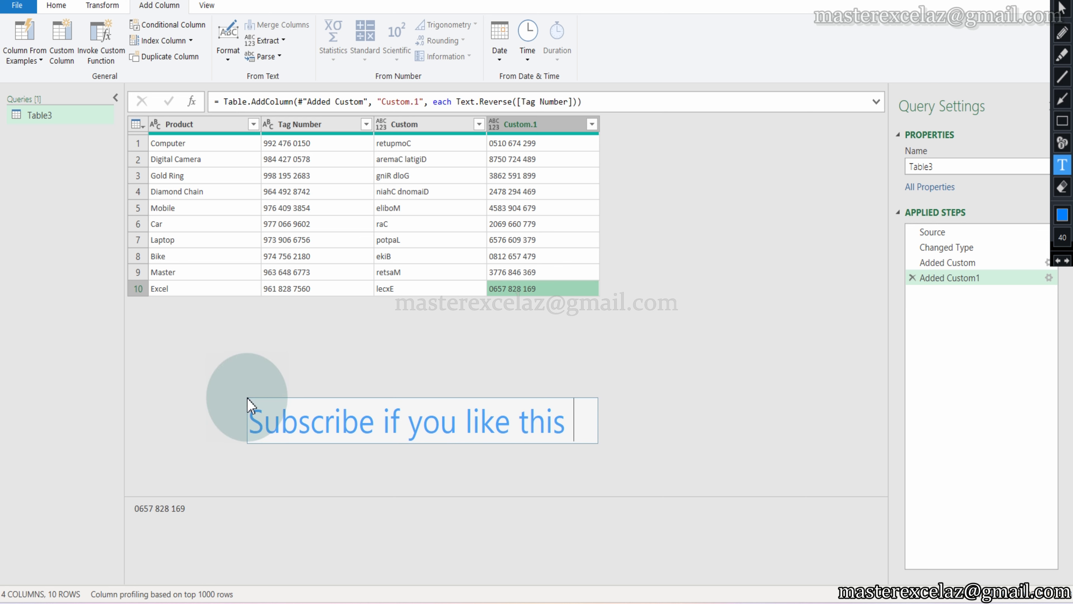
{"action": "type", "text": " video tutorial."}
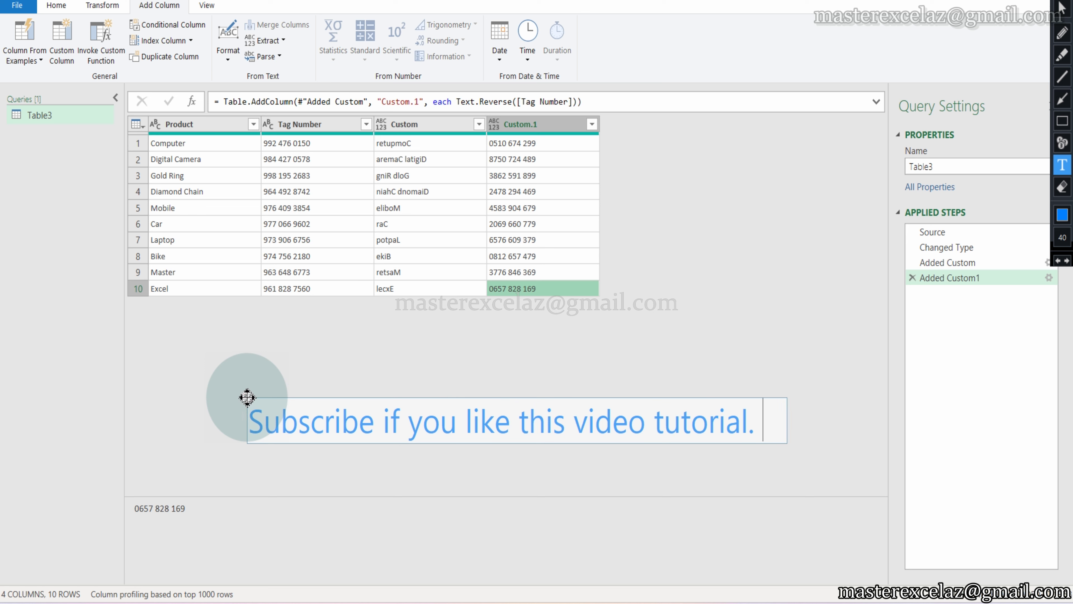
{"action": "type", "text": " Thanks"}
{"action": "type", "text": "!"}
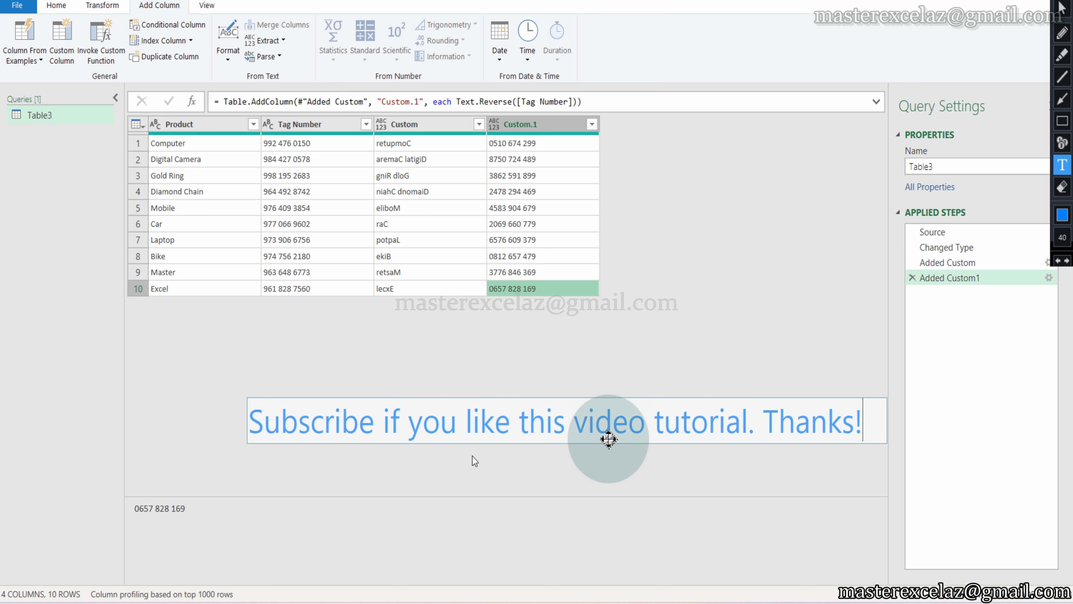
{"action": "left_click", "coordinate": [877, 332]}
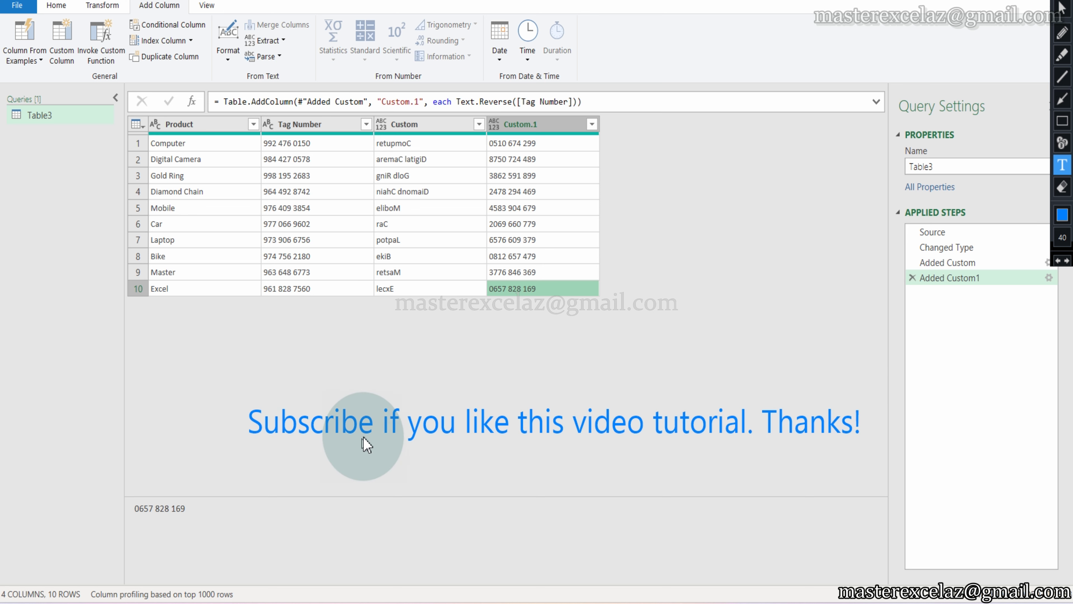